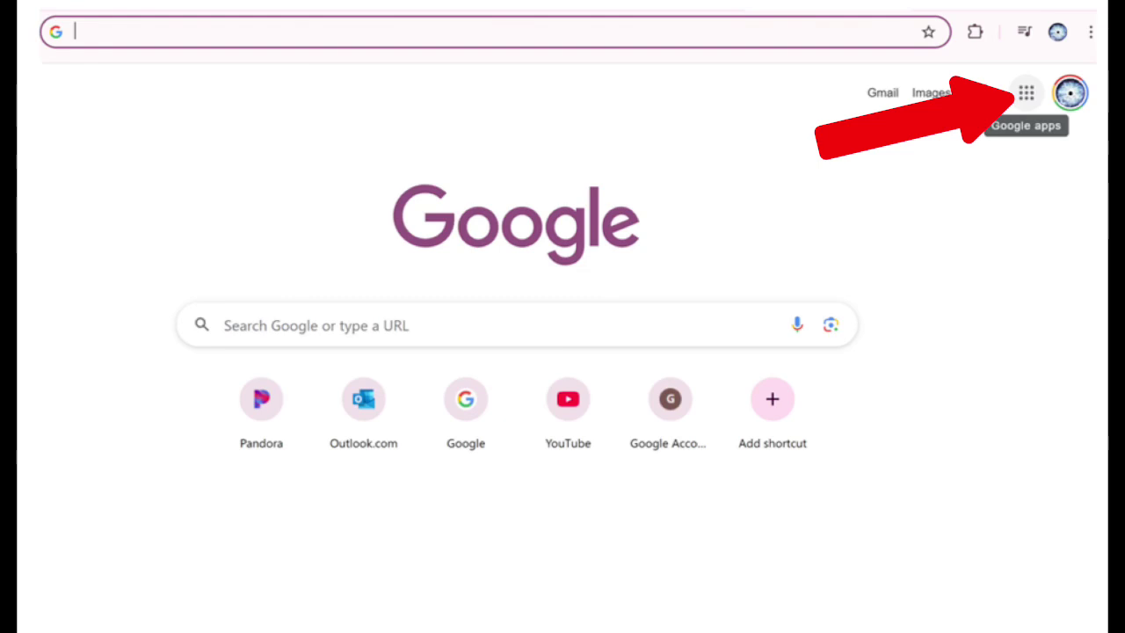
# In the Google apps launcher, move the Docs shortcut up between Search and Calendar.
pyautogui.click(1025, 93)
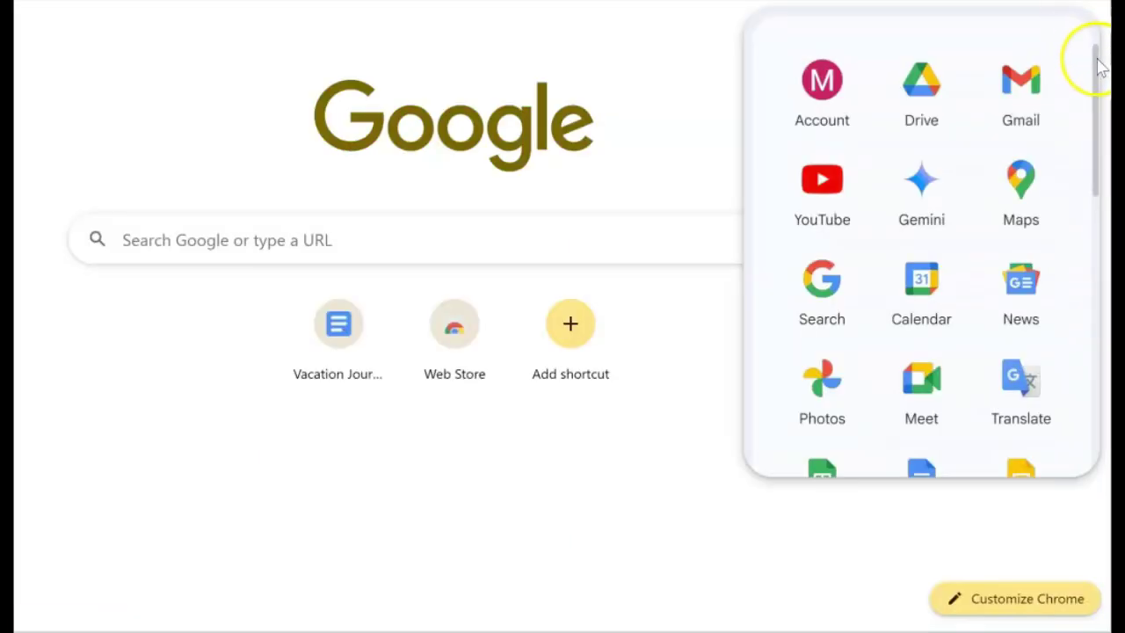
pyautogui.click(1097, 59)
pyautogui.moveTo(1097, 60); pyautogui.dragTo(1099, 102)
pyautogui.moveTo(940, 280); pyautogui.dragTo(927, 62)
pyautogui.click(1093, 67)
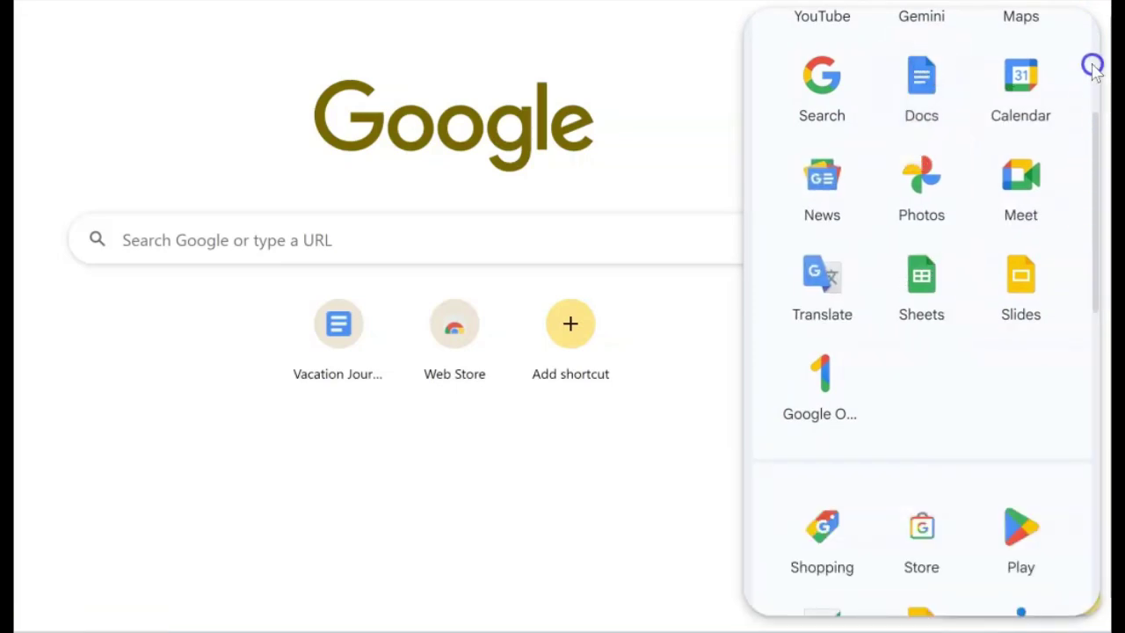
pyautogui.moveTo(1097, 126); pyautogui.dragTo(1085, 43)
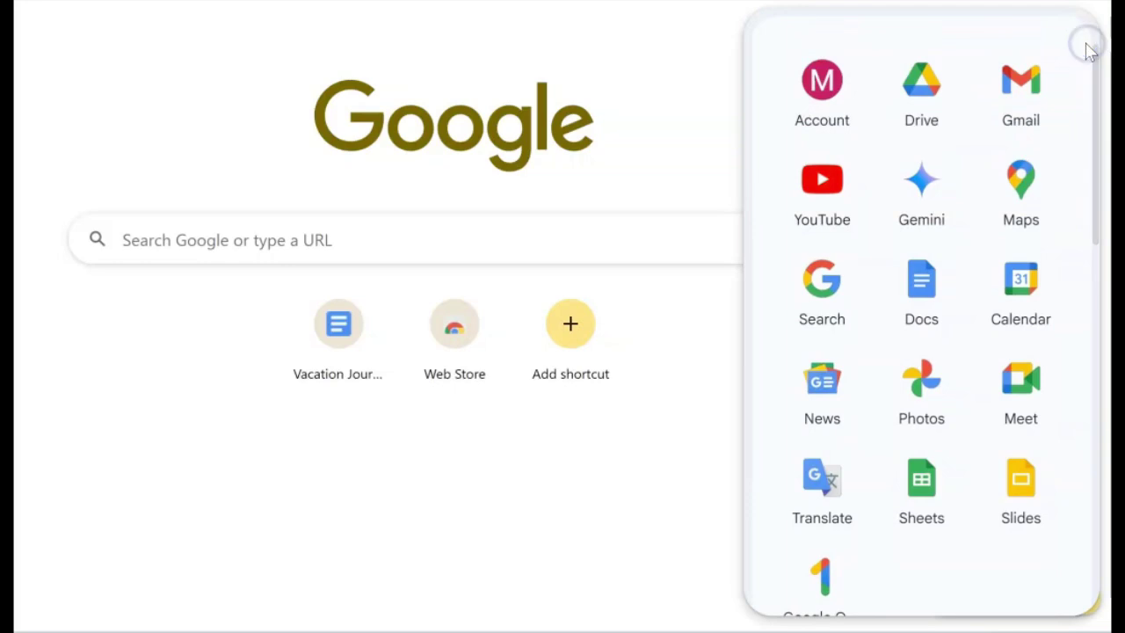
pyautogui.click(694, 92)
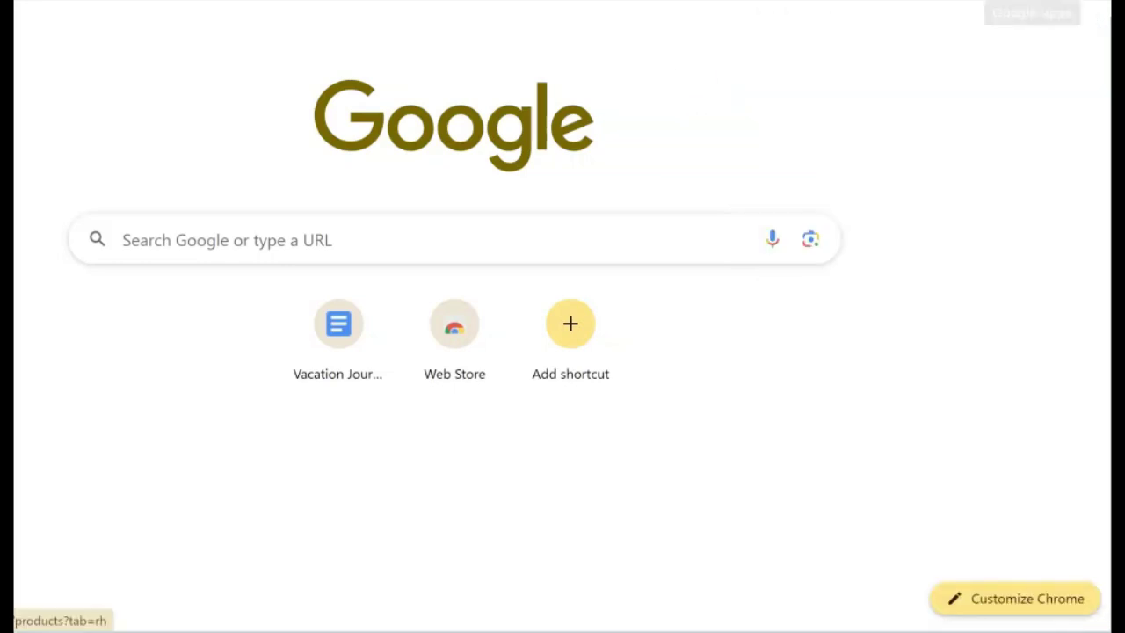
# Open Google Docs from the Google apps launcher.
pyautogui.click(1032, 3)
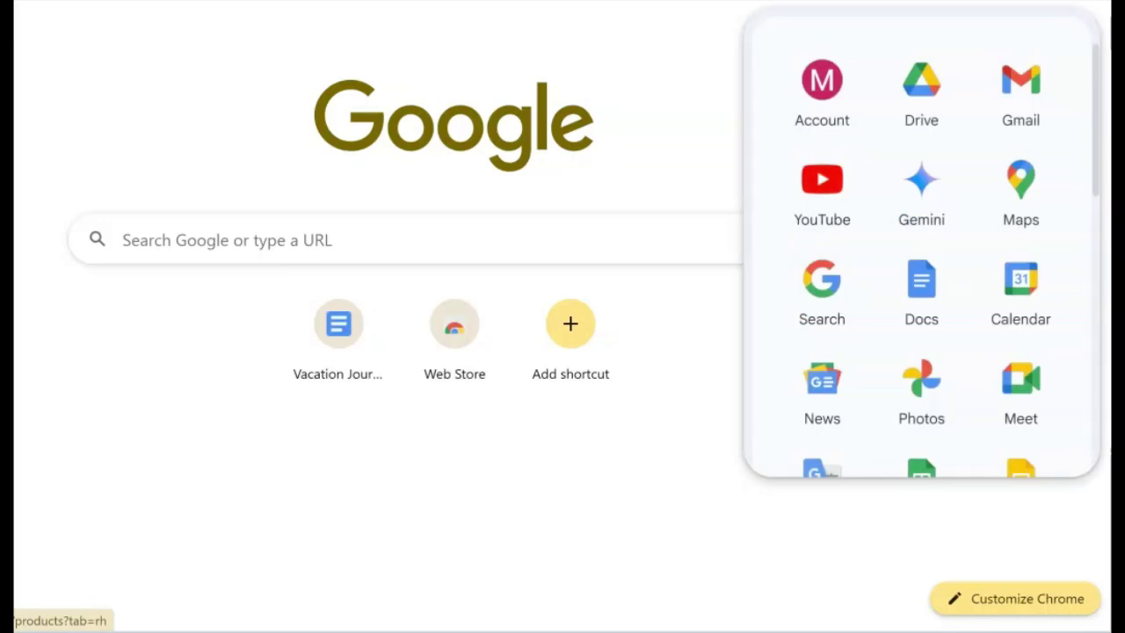
pyautogui.click(917, 299)
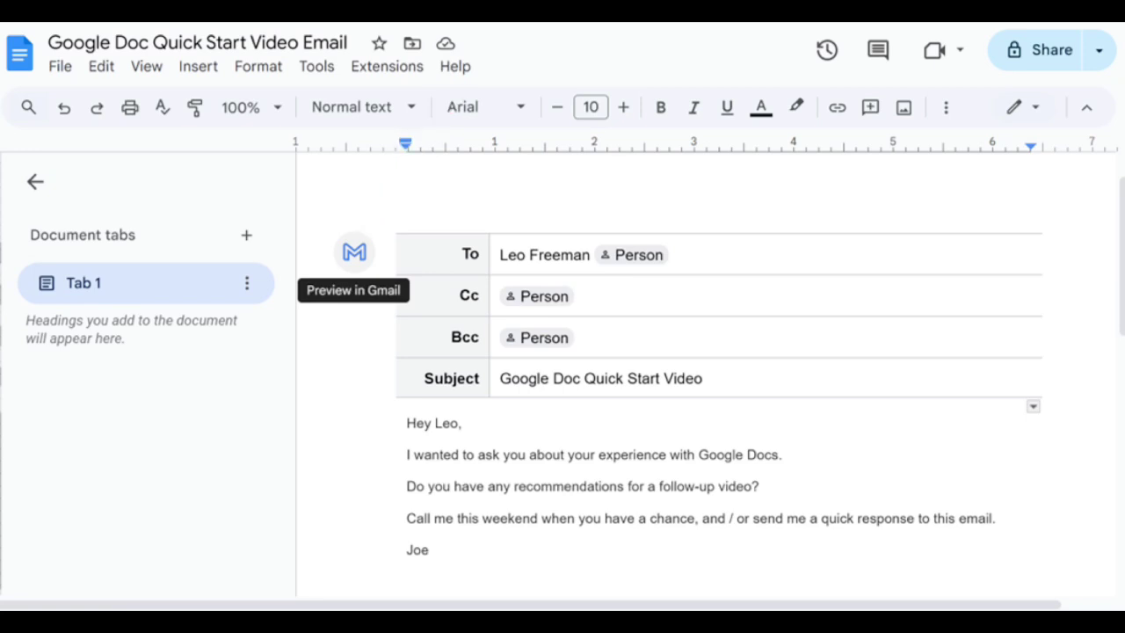
# Preview the Google Doc Quick Start Video email draft in Gmail.
pyautogui.click(354, 252)
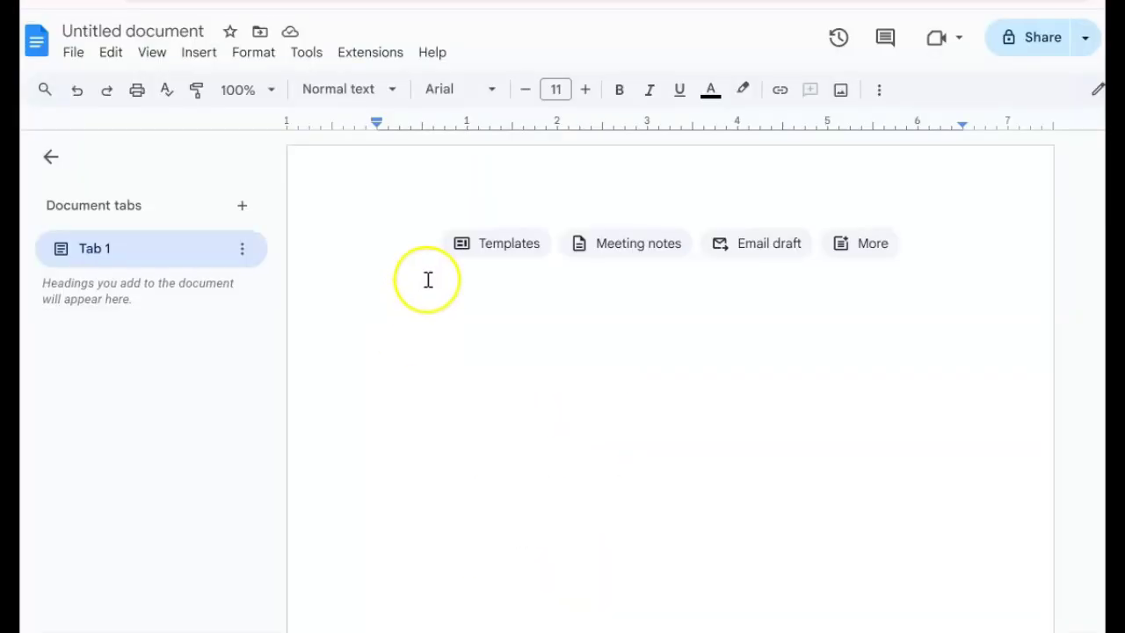
# Enter Vacation Journal as the first line of the blank document and use the same text as the document name.
pyautogui.click(429, 261)
pyautogui.write('Va')
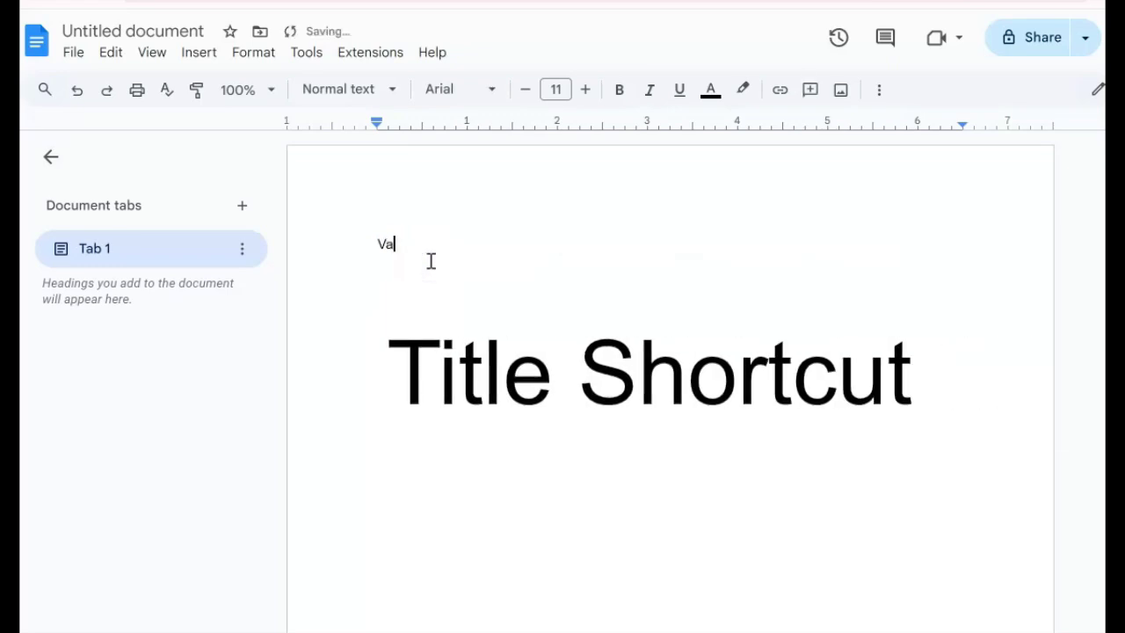
pyautogui.write('cation')
pyautogui.press('BackSpace')
pyautogui.press('BackSpace')
pyautogui.press('BackSpace')
pyautogui.write('on Journal')
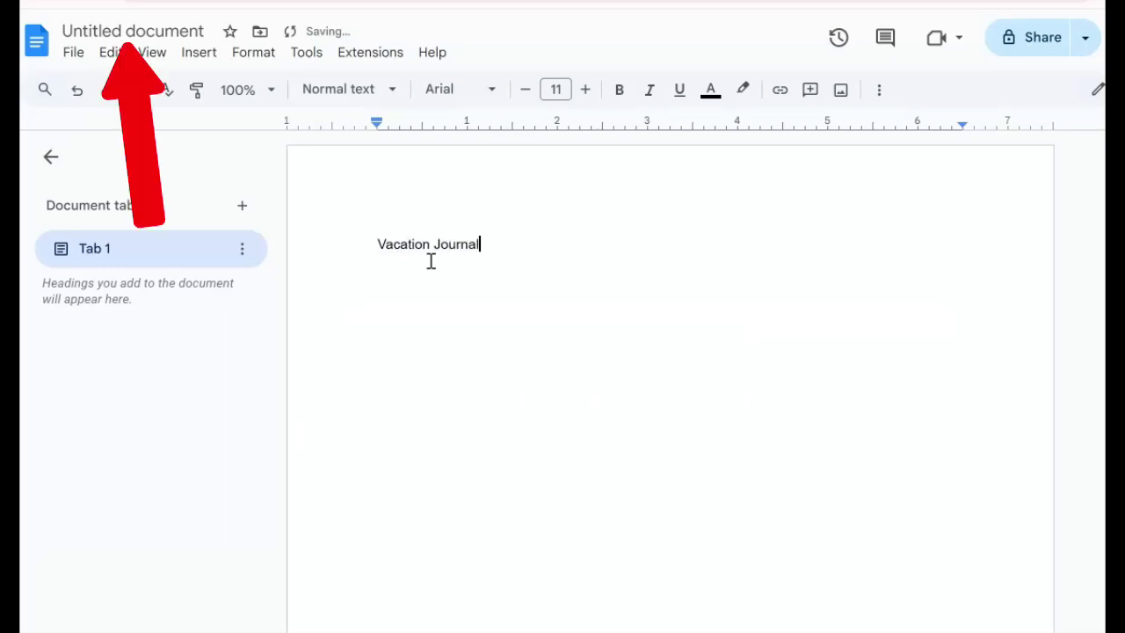
pyautogui.click(180, 33)
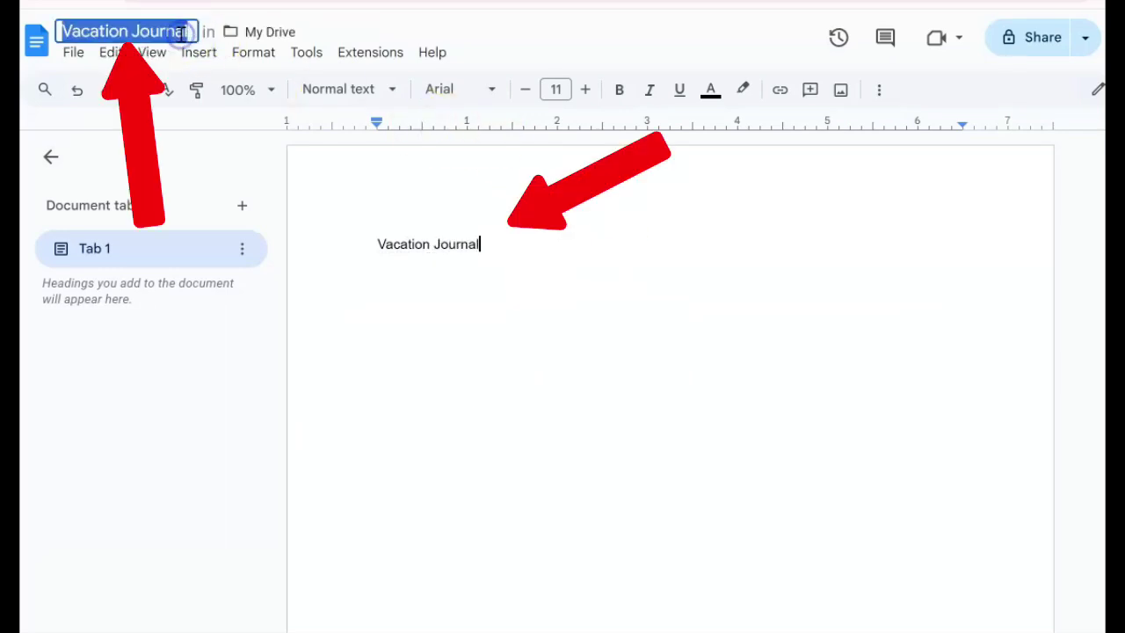
pyautogui.click(487, 347)
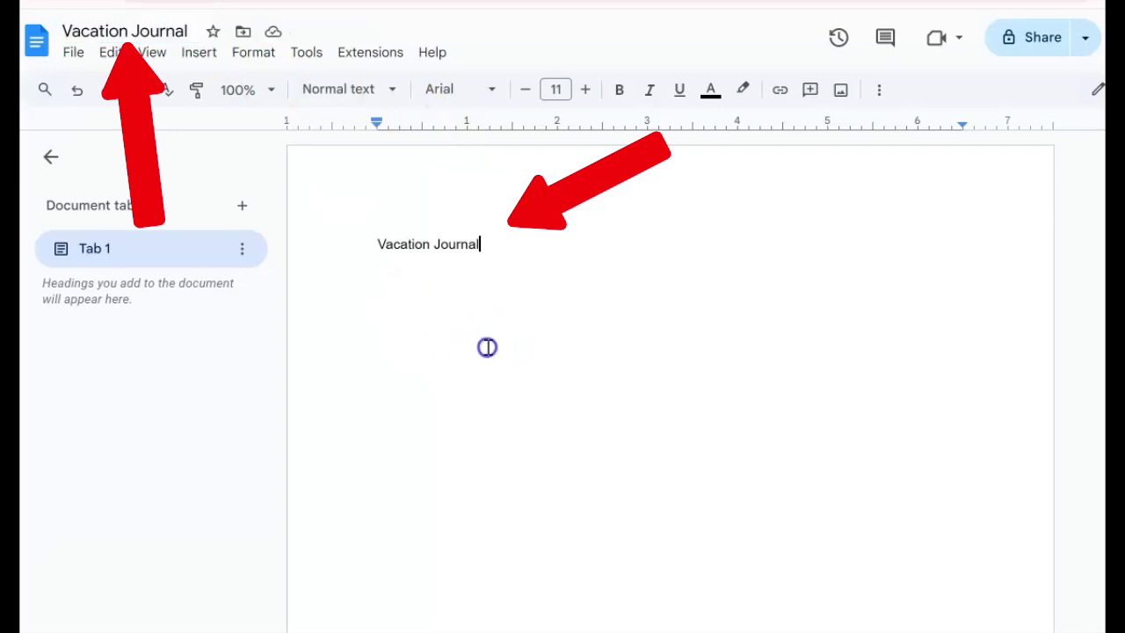
# Rename the document's first tab to Day 1.
pyautogui.click(242, 251)
pyautogui.click(295, 340)
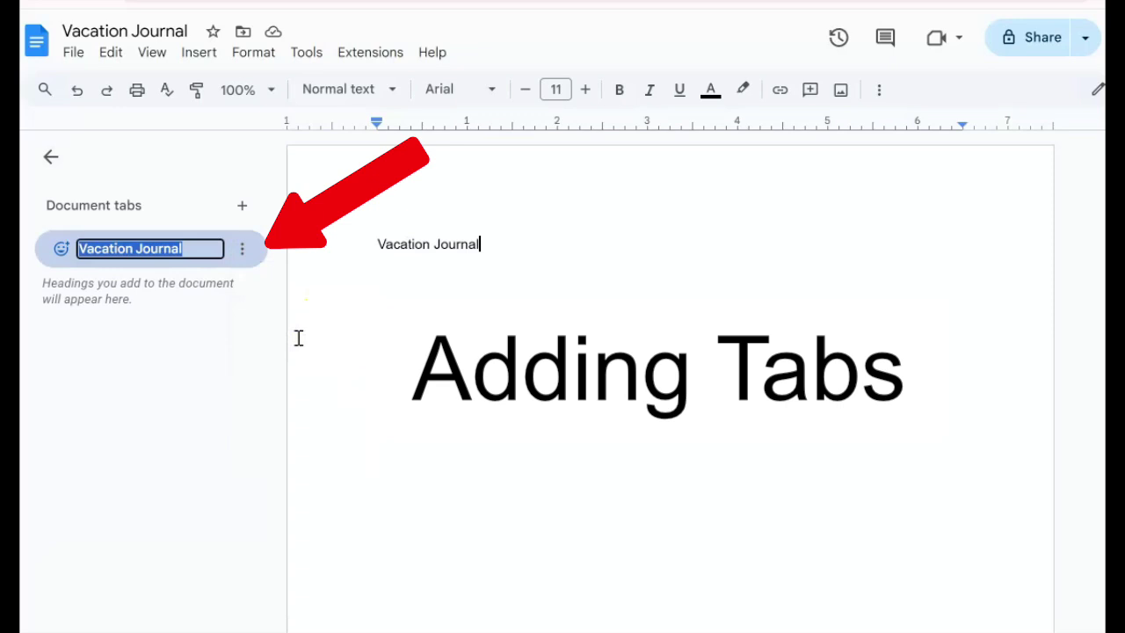
pyautogui.write('Day')
pyautogui.click(228, 328)
# Add a second document tab and duplicate it.
pyautogui.click(243, 207)
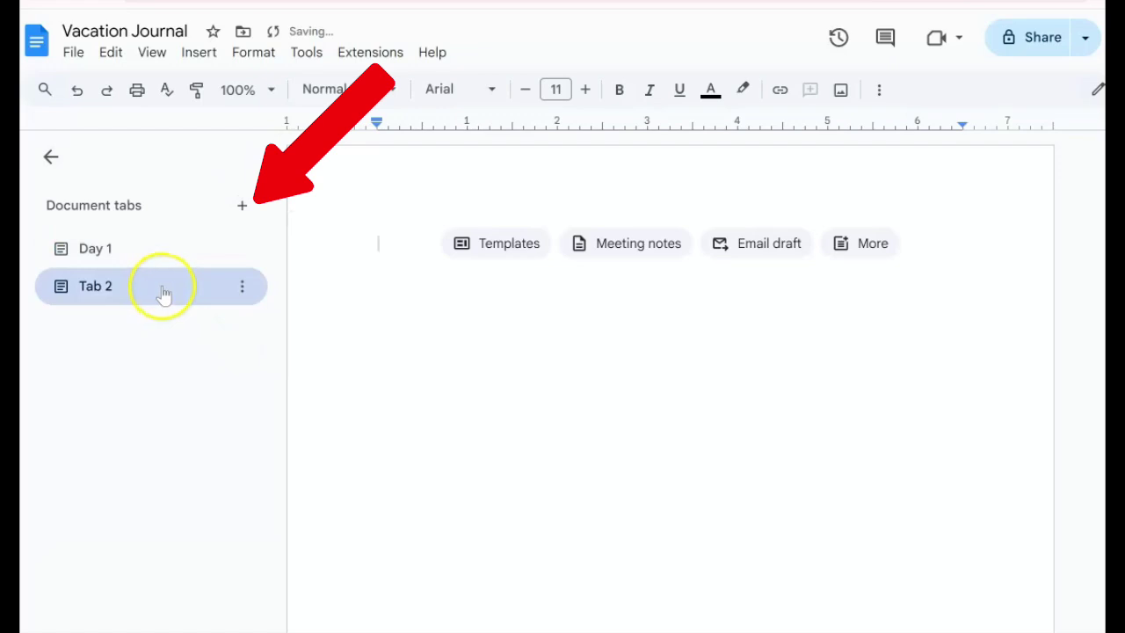
pyautogui.click(242, 288)
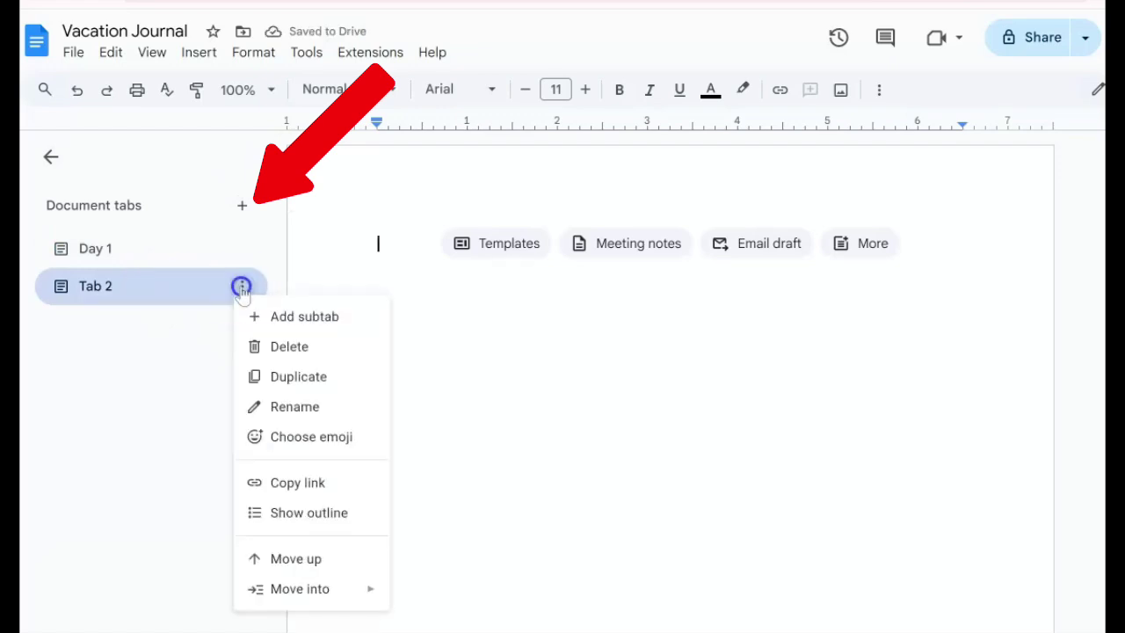
pyautogui.click(283, 376)
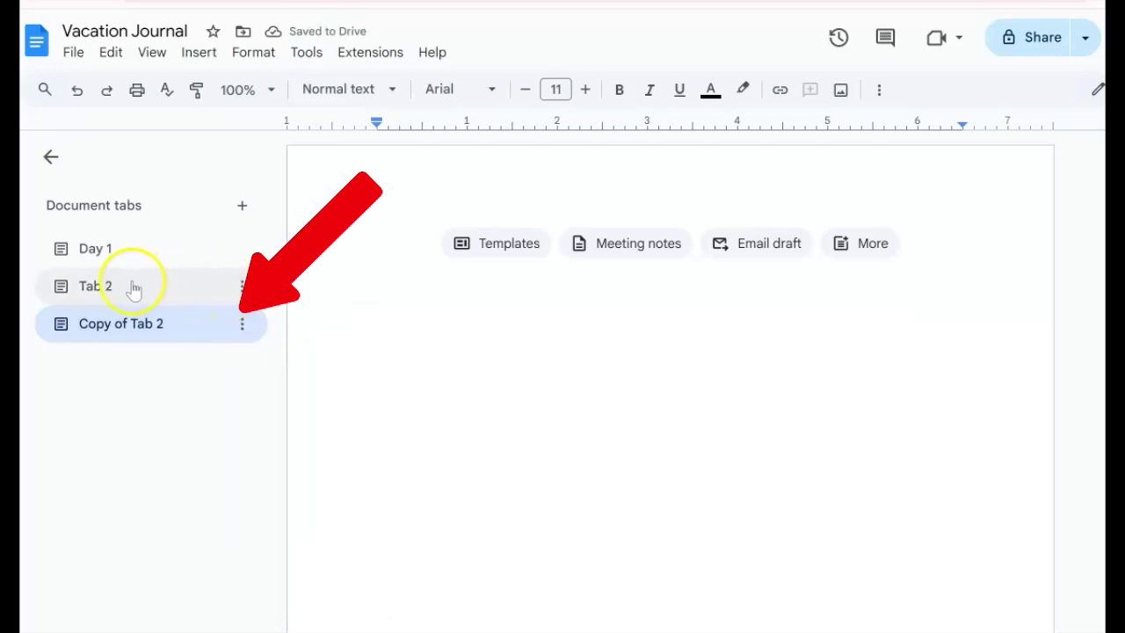
# Rename Tab 2 to Day 2 and return to the Day 1 tab.
pyautogui.click(240, 287)
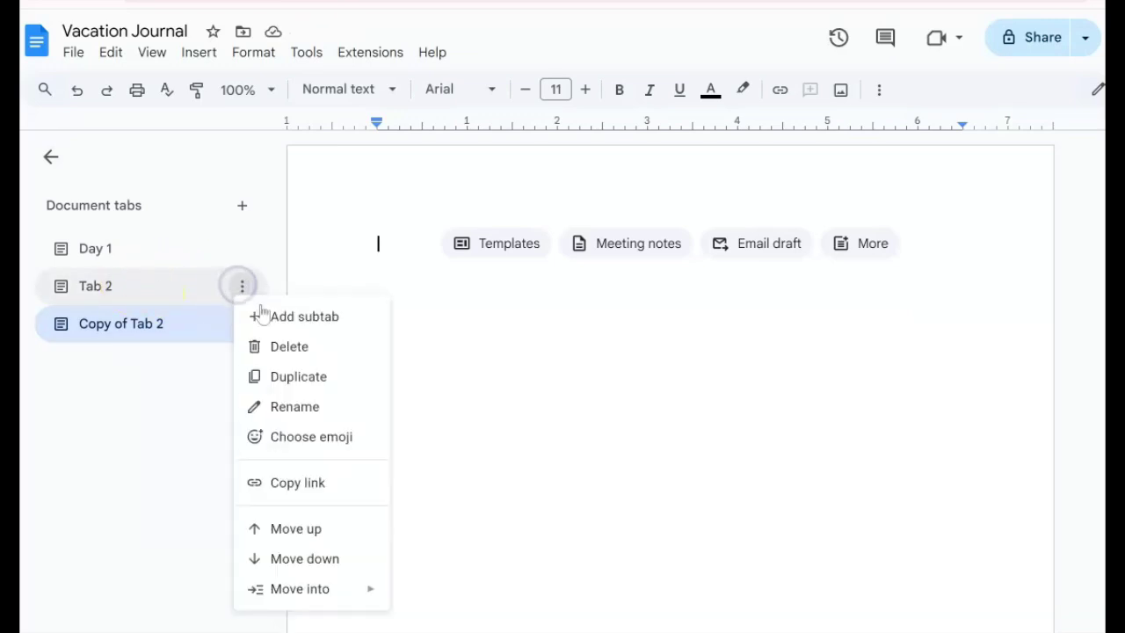
pyautogui.click(297, 405)
pyautogui.write('D')
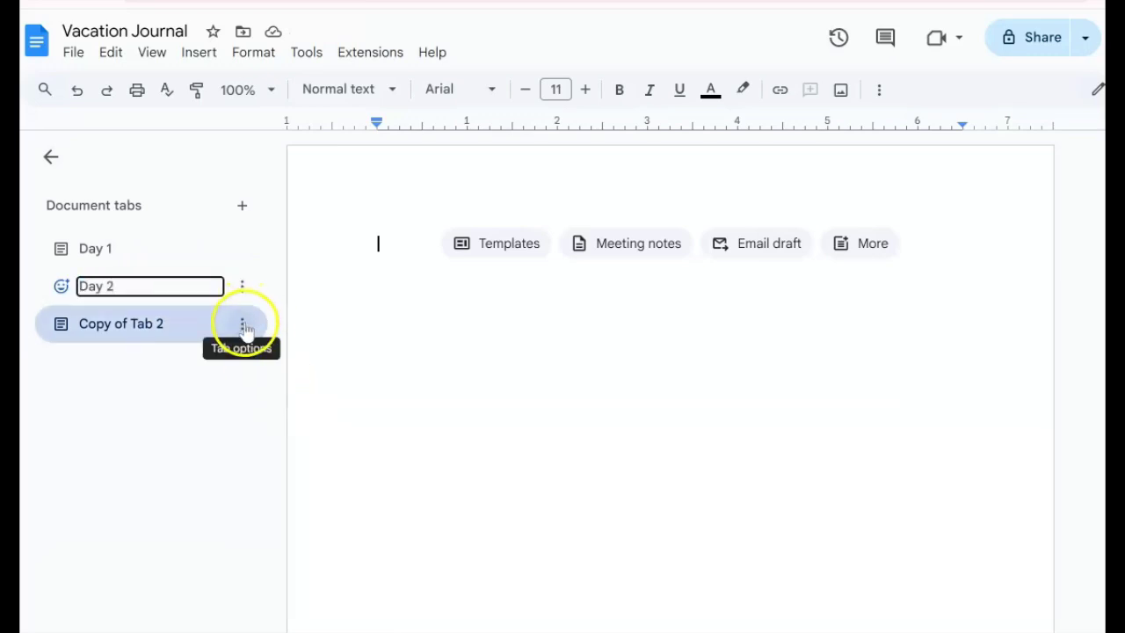
pyautogui.write('ay 2')
pyautogui.click(264, 249)
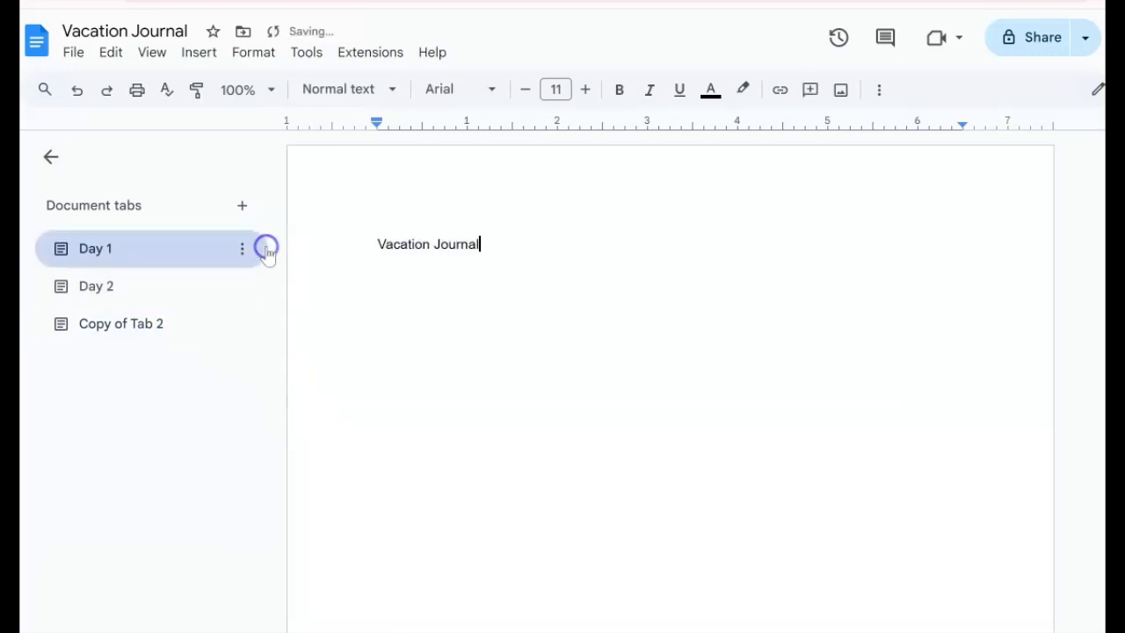
# Delete the Copy of Tab 2 document tab and duplicate the Day 2 tab.
pyautogui.click(239, 324)
pyautogui.click(287, 385)
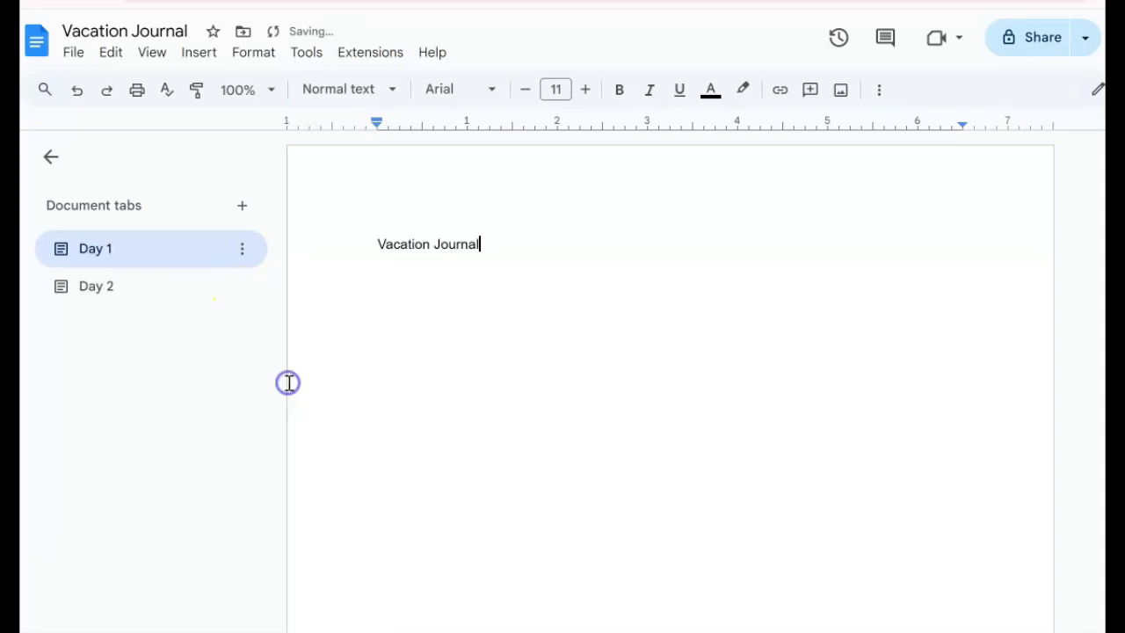
pyautogui.click(243, 289)
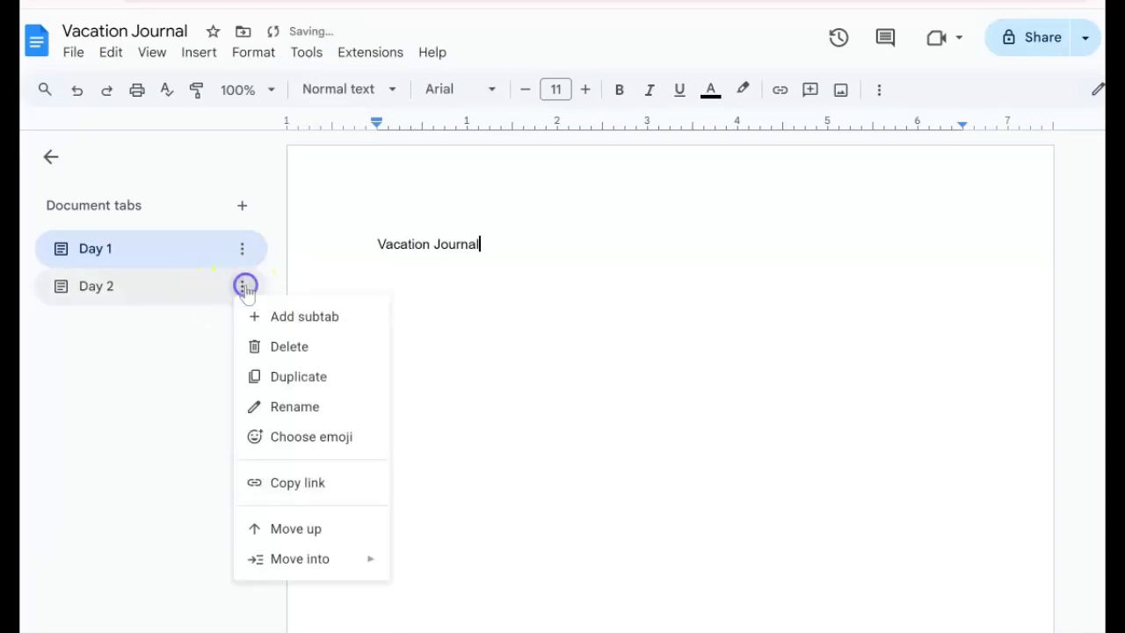
pyautogui.click(310, 383)
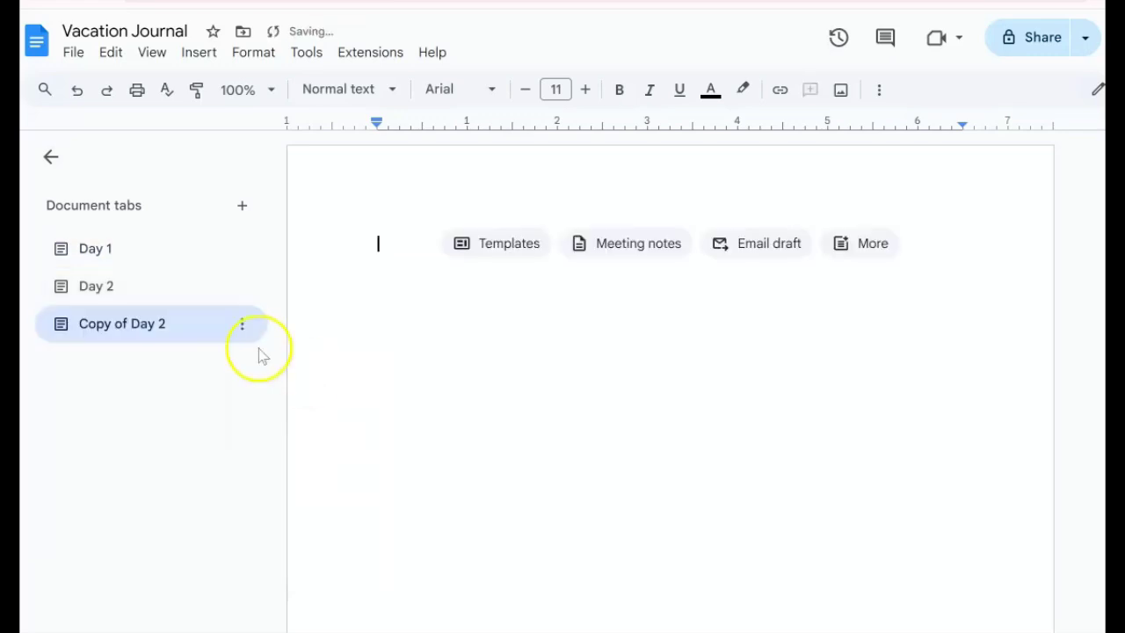
# Rename the duplicated Day 2 tab to Day 3.
pyautogui.click(243, 327)
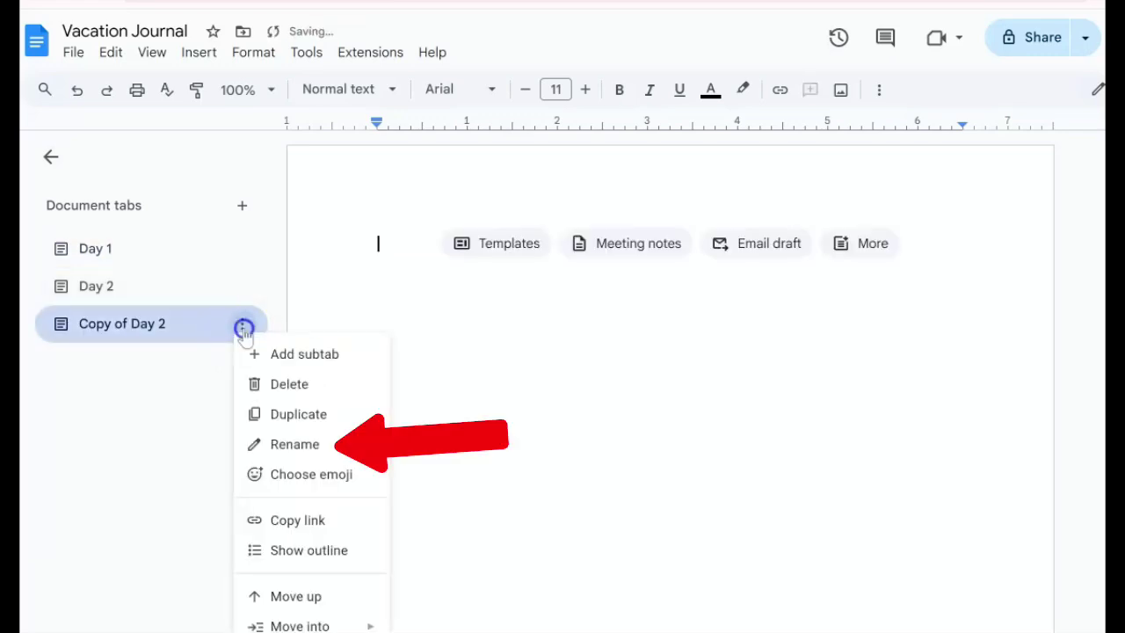
pyautogui.click(296, 439)
pyautogui.click(133, 323)
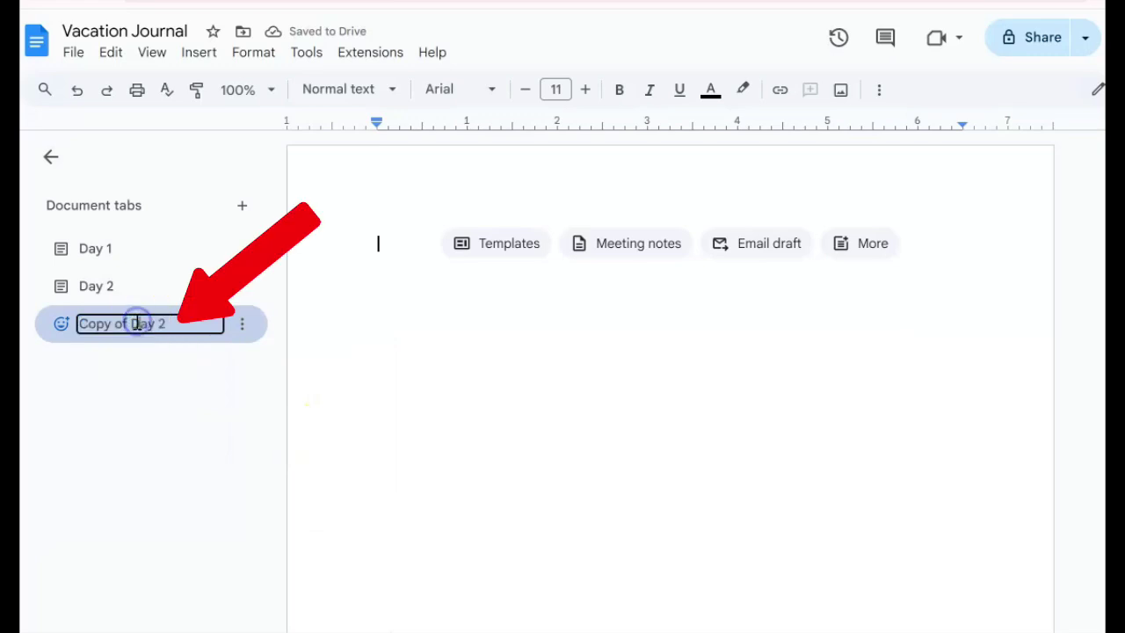
pyautogui.press('BackSpace')
pyautogui.press('BackSpace')
pyautogui.press('BackSpace')
pyautogui.press('BackSpace')
pyautogui.press('BackSpace')
pyautogui.press('BackSpace')
pyautogui.press('BackSpace')
pyautogui.press('BackSpace')
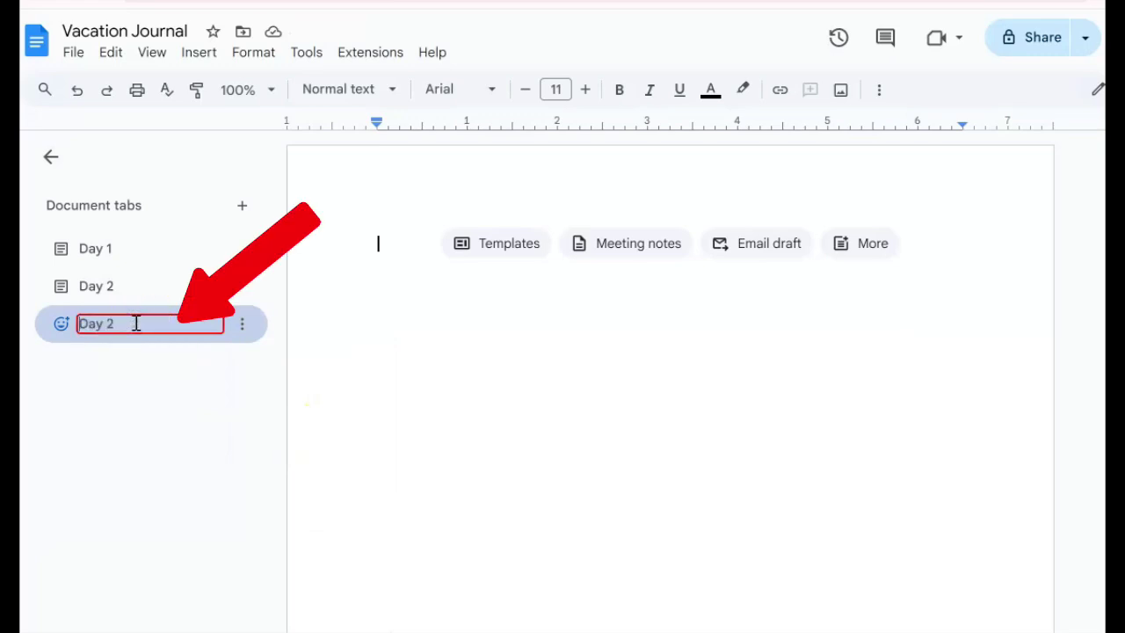
pyautogui.press('BackSpace')
pyautogui.click(166, 419)
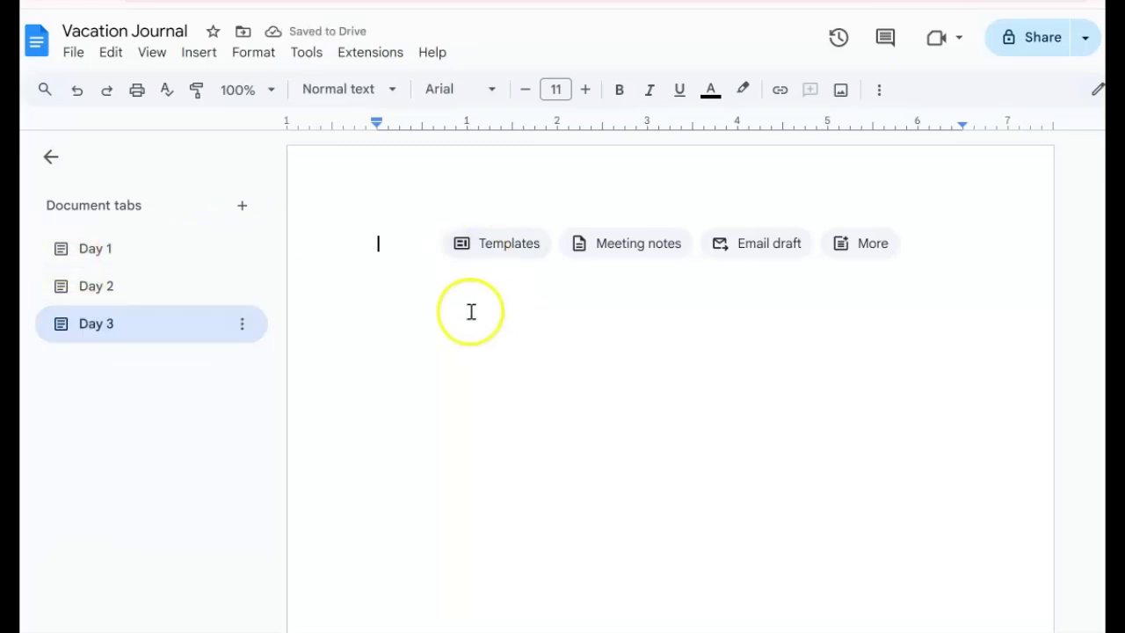
pyautogui.click(410, 256)
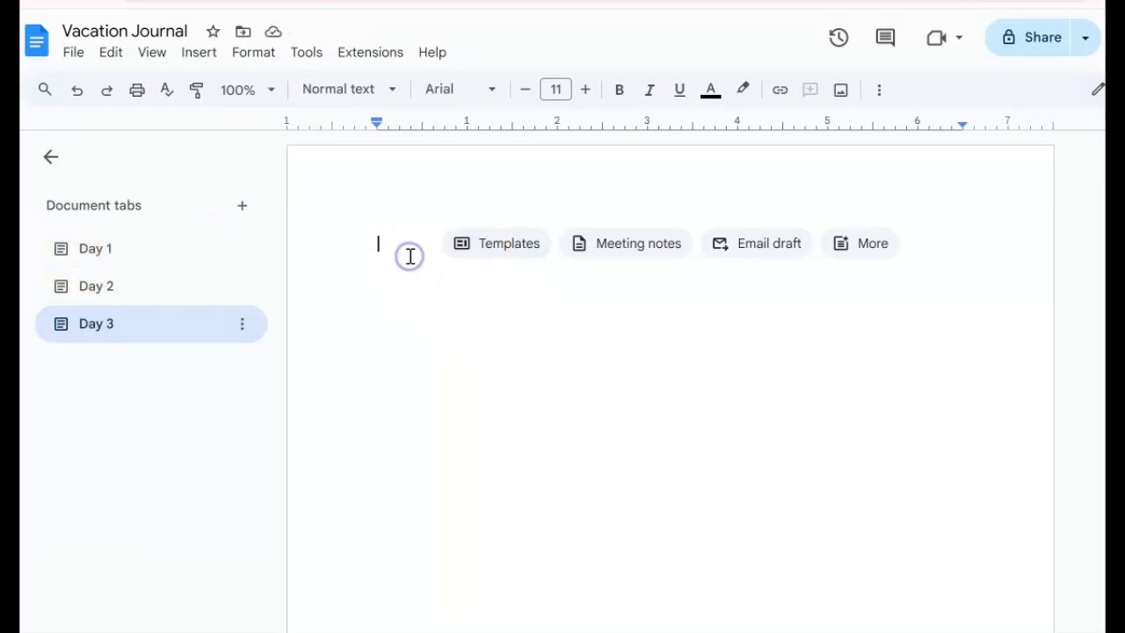
pyautogui.click(401, 301)
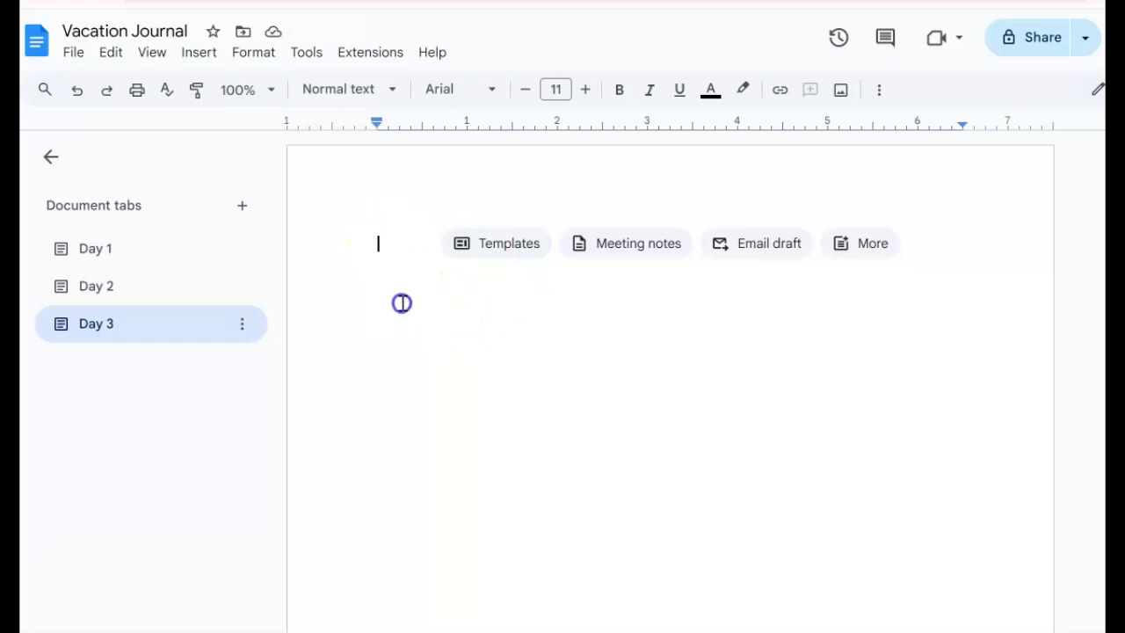
# In the Day 1 tab, add below the title: "Today was an adventurous day. First, we woke up and had a great breakfast.".
pyautogui.click(125, 249)
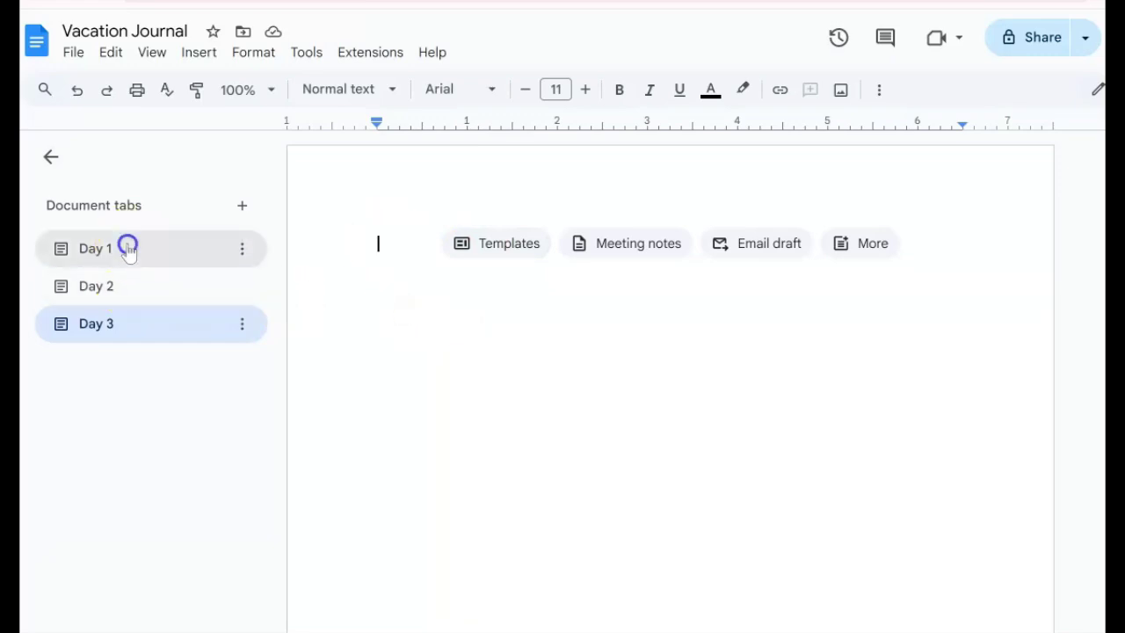
pyautogui.click(505, 302)
pyautogui.press('Return')
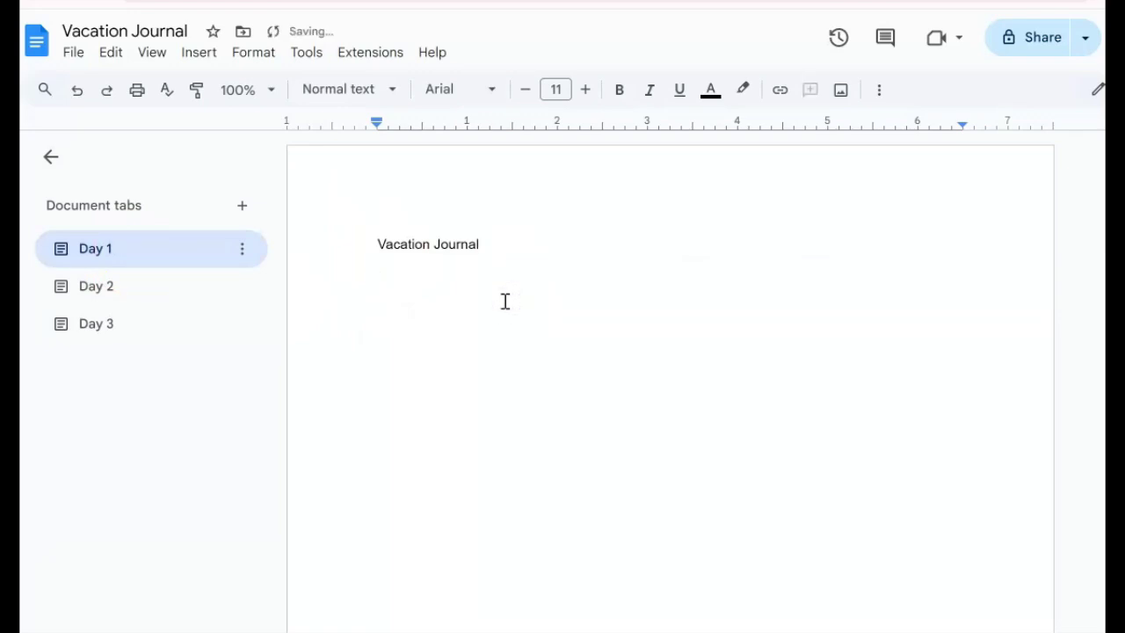
pyautogui.write('Today was an adven')
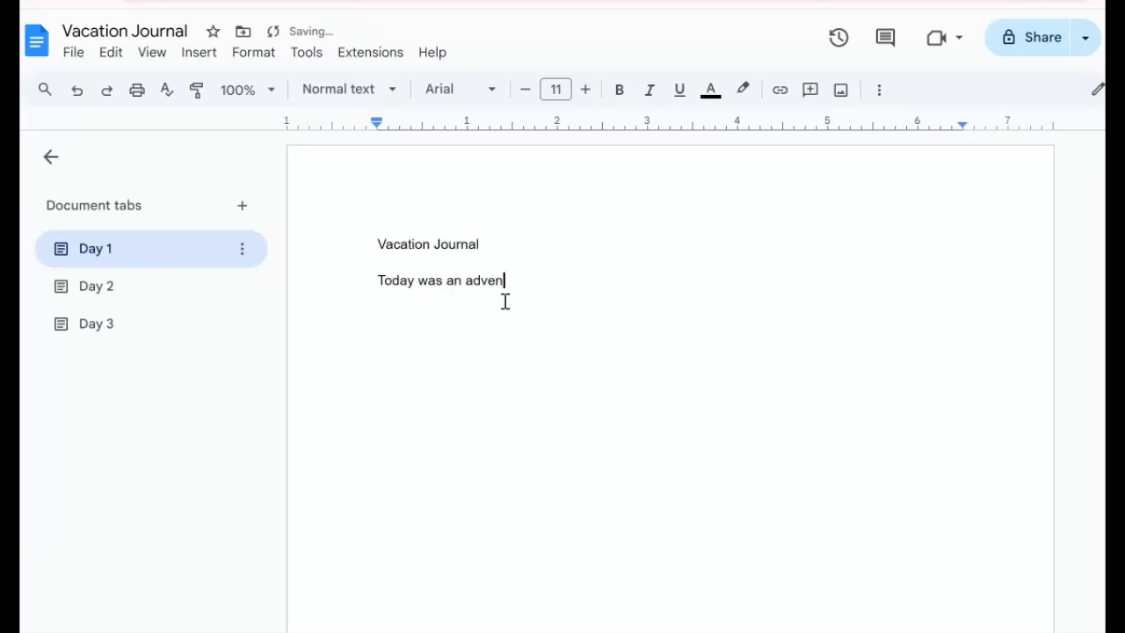
pyautogui.write('terous day. First, we woke up and had a gra')
pyautogui.press('BackSpace')
pyautogui.write('eat breakfast.')
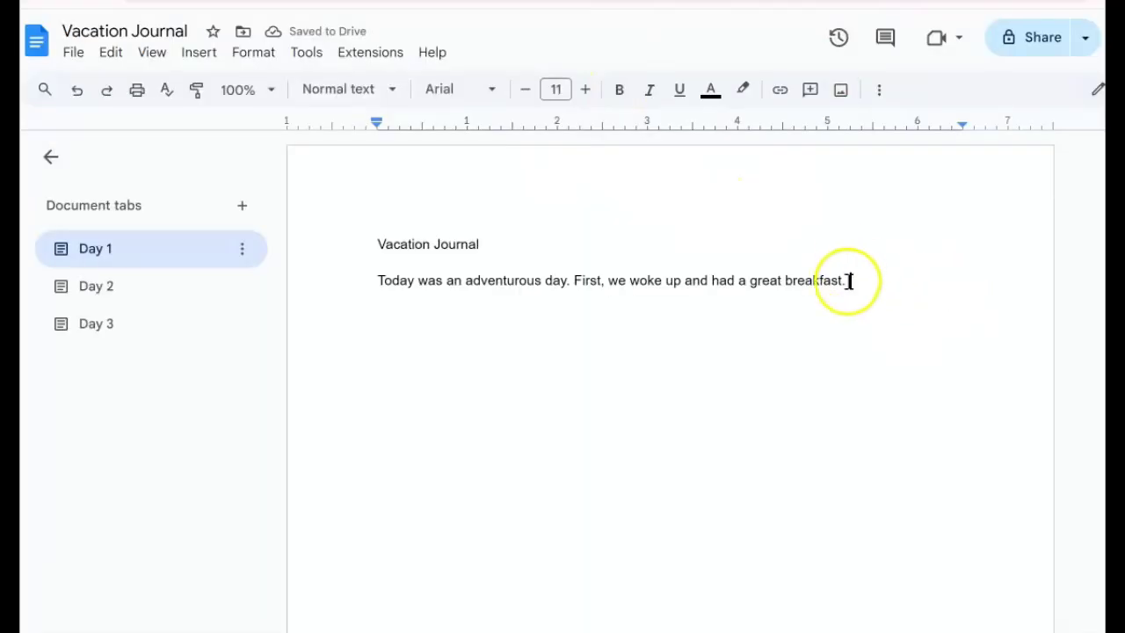
# Format the title and journal paragraph in 12-point Comic Sans MS.
pyautogui.moveTo(846, 279); pyautogui.dragTo(318, 192)
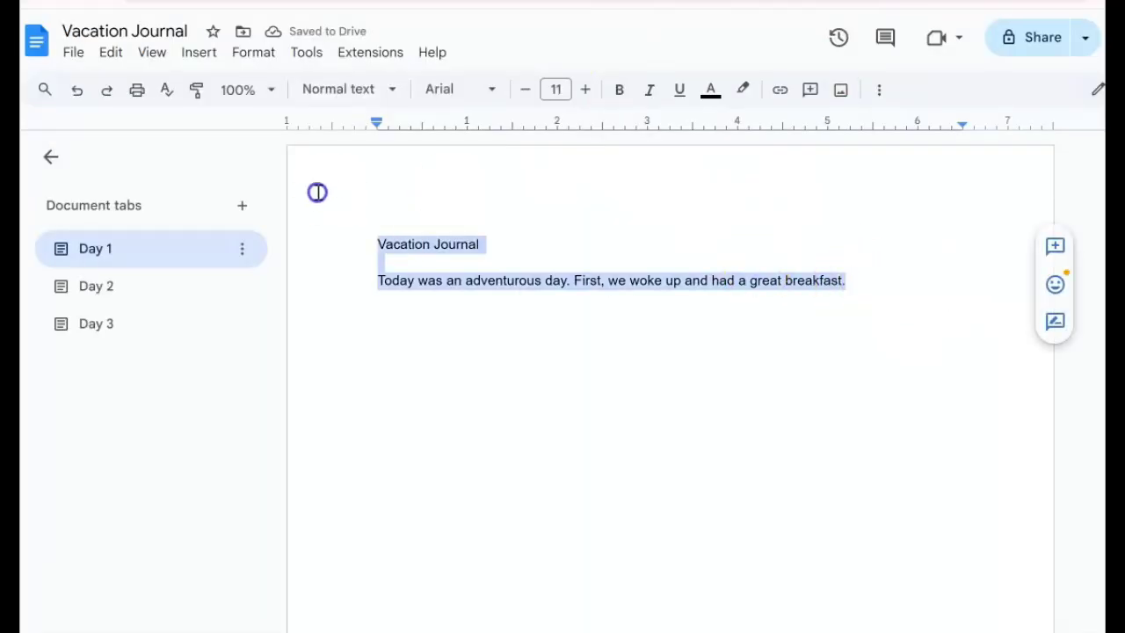
pyautogui.click(586, 89)
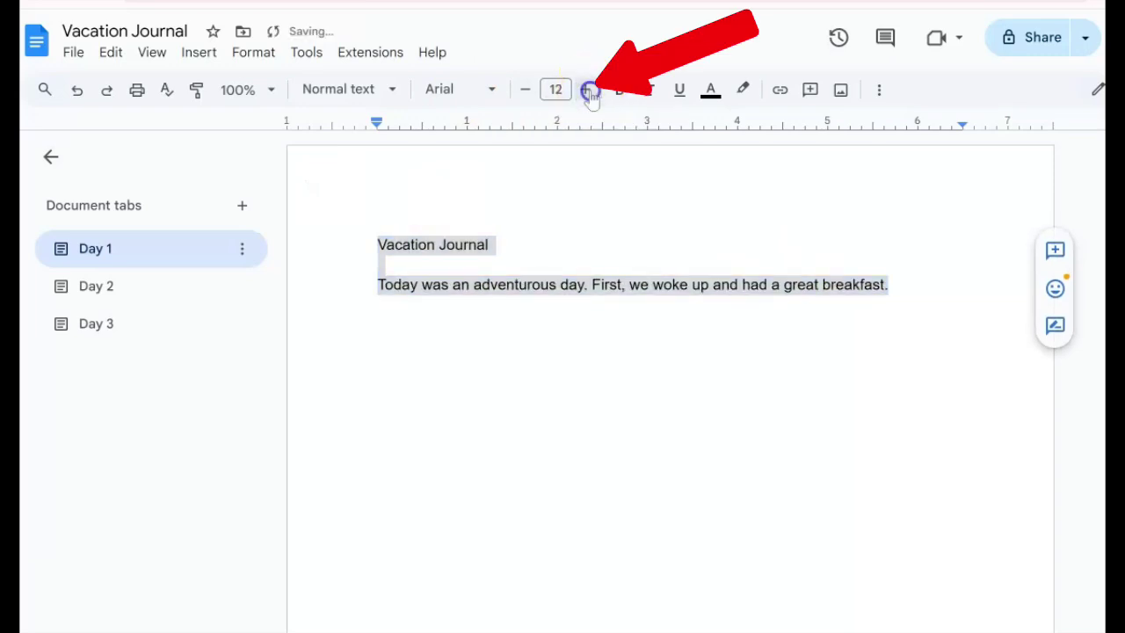
pyautogui.click(488, 89)
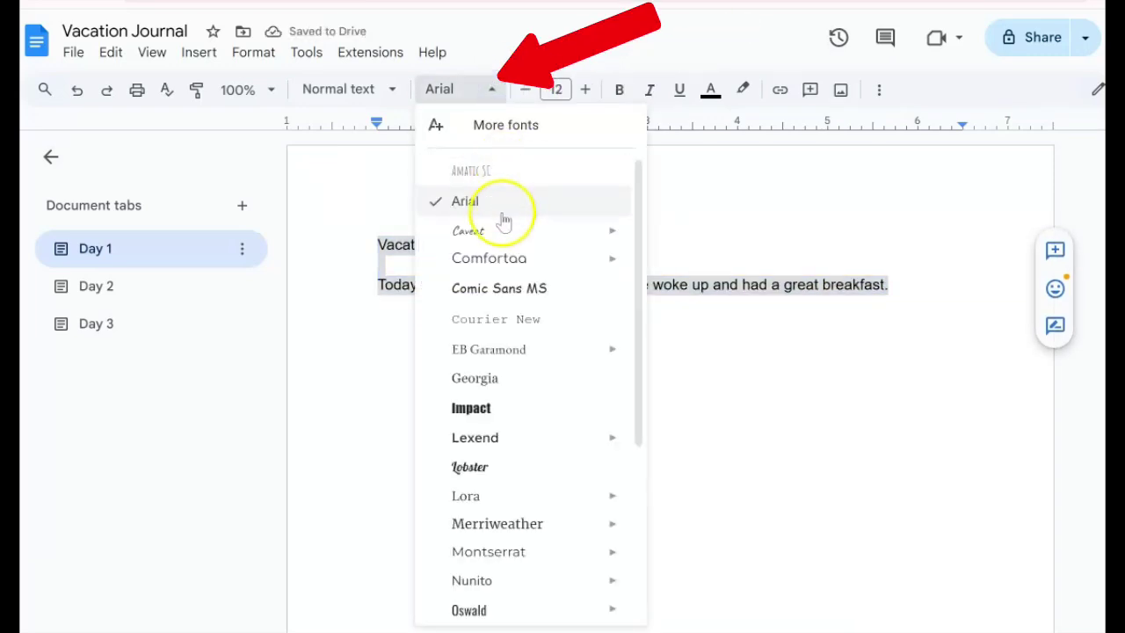
pyautogui.moveTo(495, 268)
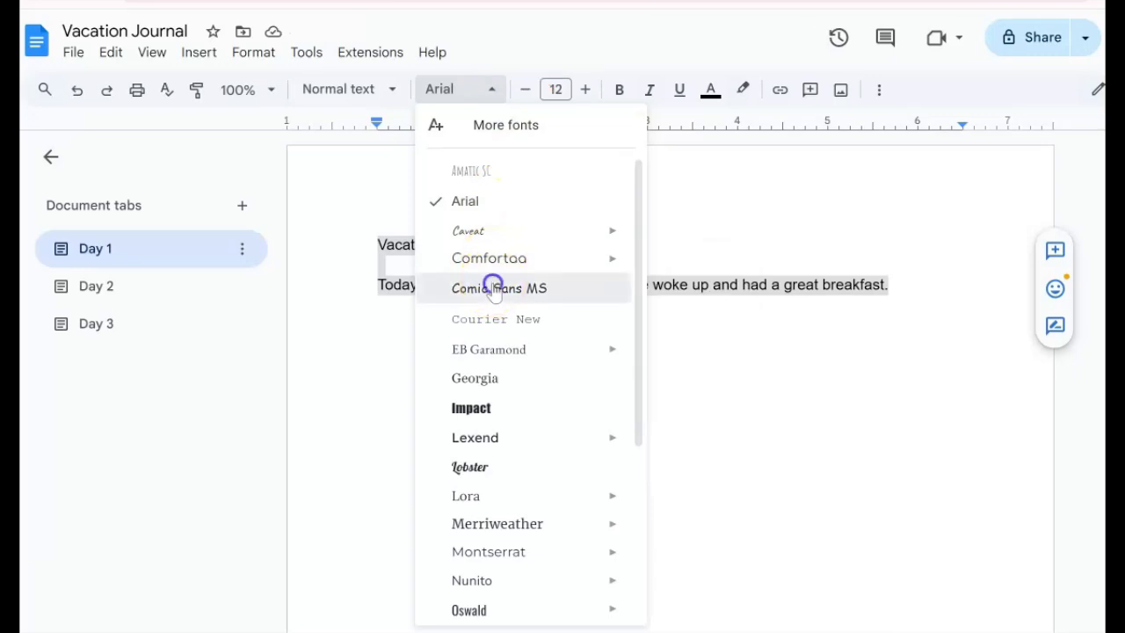
pyautogui.click(485, 288)
pyautogui.click(563, 235)
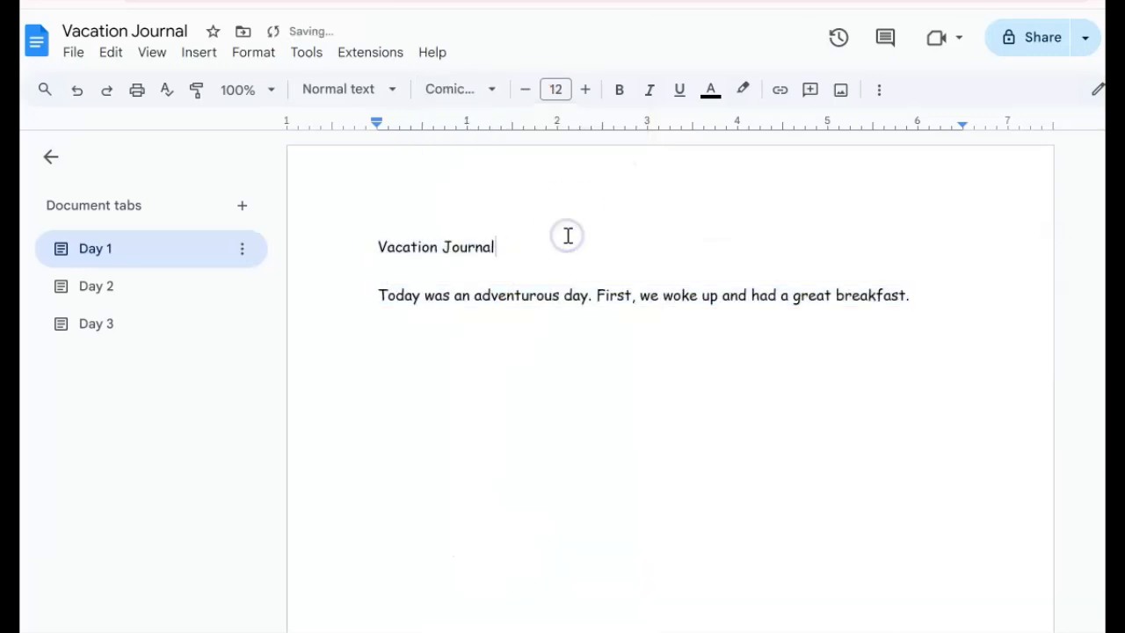
# Add two line breaks after the journal paragraph in the Day 1 tab.
pyautogui.moveTo(962, 314); pyautogui.dragTo(959, 260)
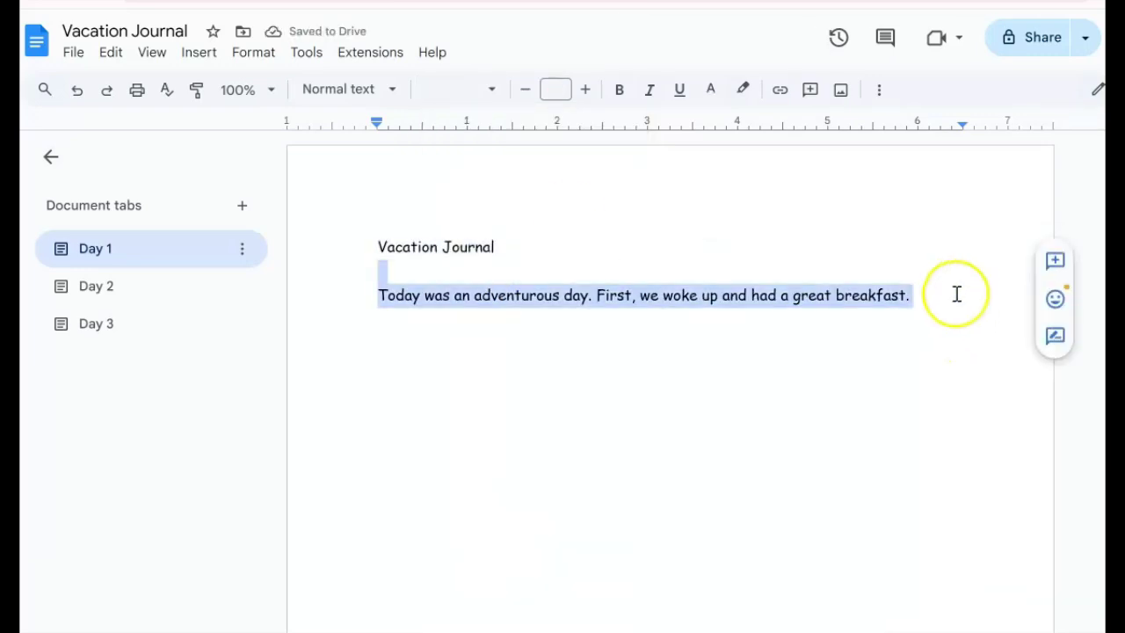
pyautogui.click(955, 294)
pyautogui.press('Return')
pyautogui.press('Return')
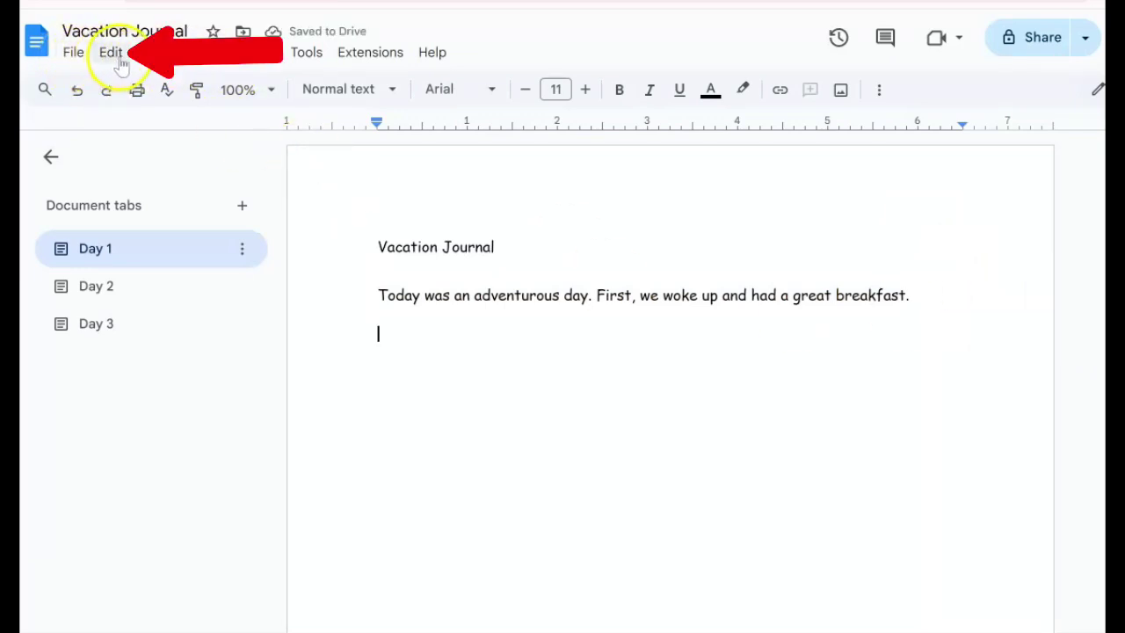
# Undo the added line breaks, the font change and the font size increase.
pyautogui.click(111, 54)
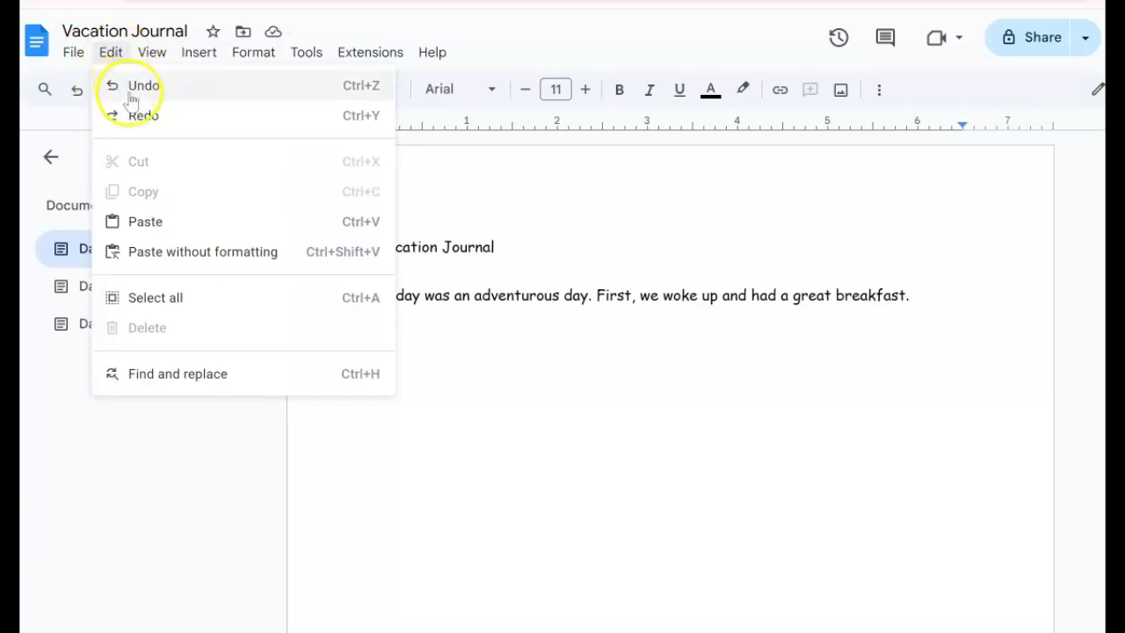
pyautogui.click(132, 88)
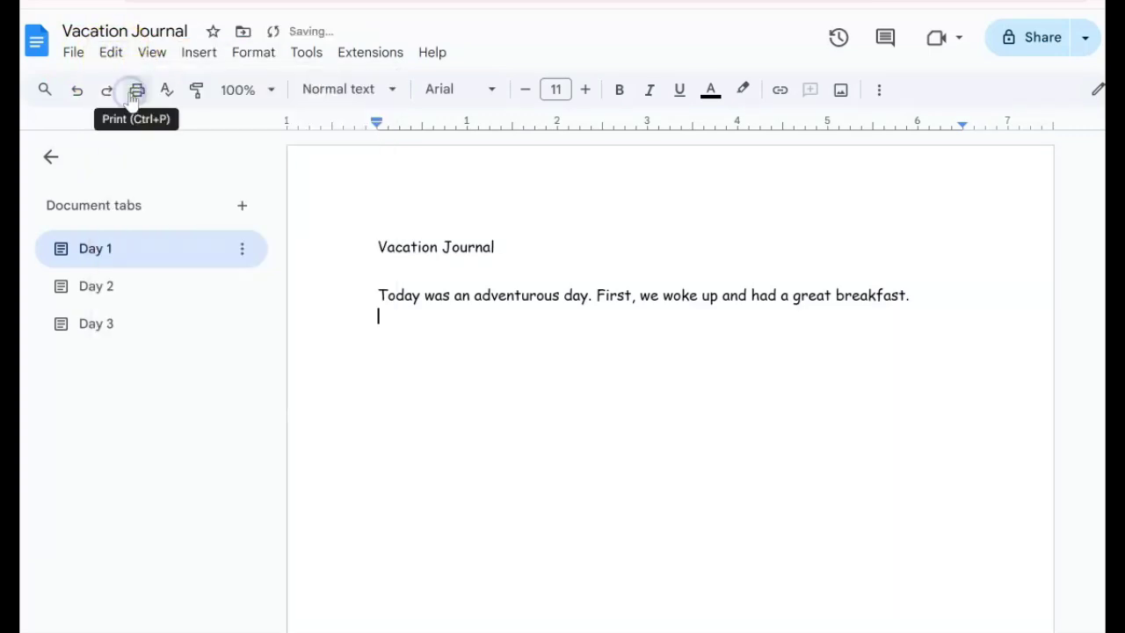
pyautogui.click(77, 91)
pyautogui.click(78, 91)
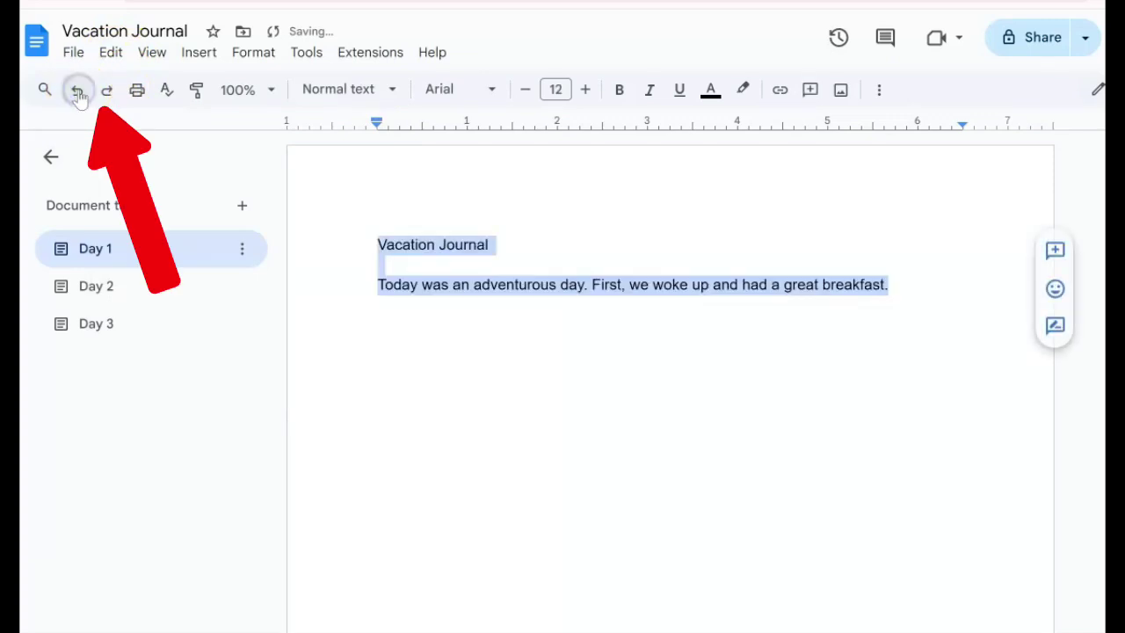
pyautogui.click(79, 91)
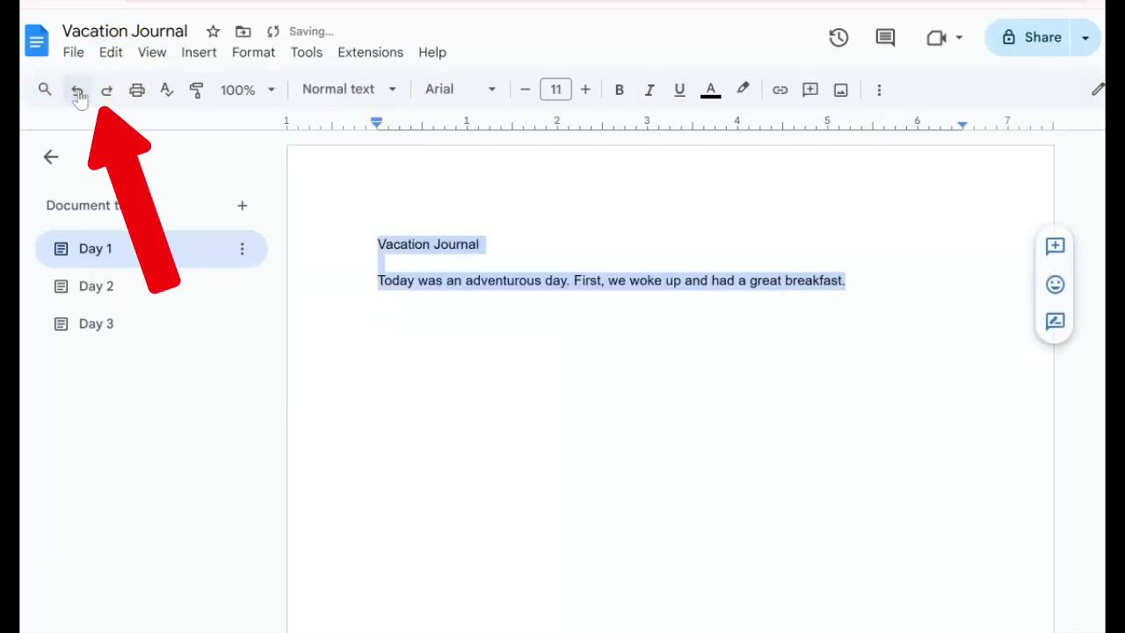
pyautogui.click(476, 231)
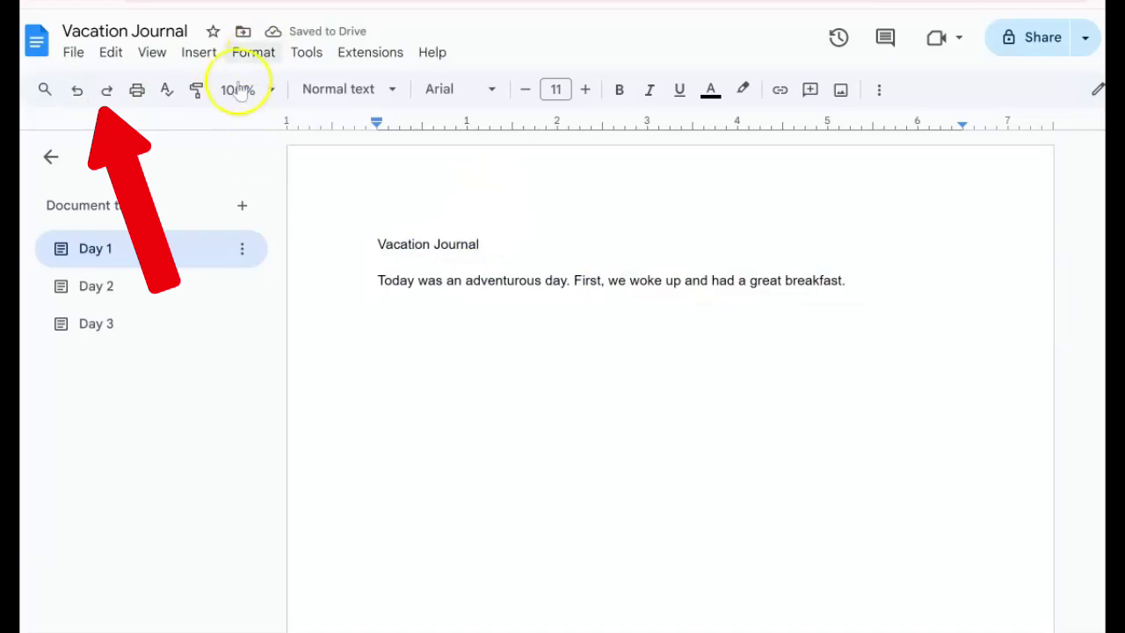
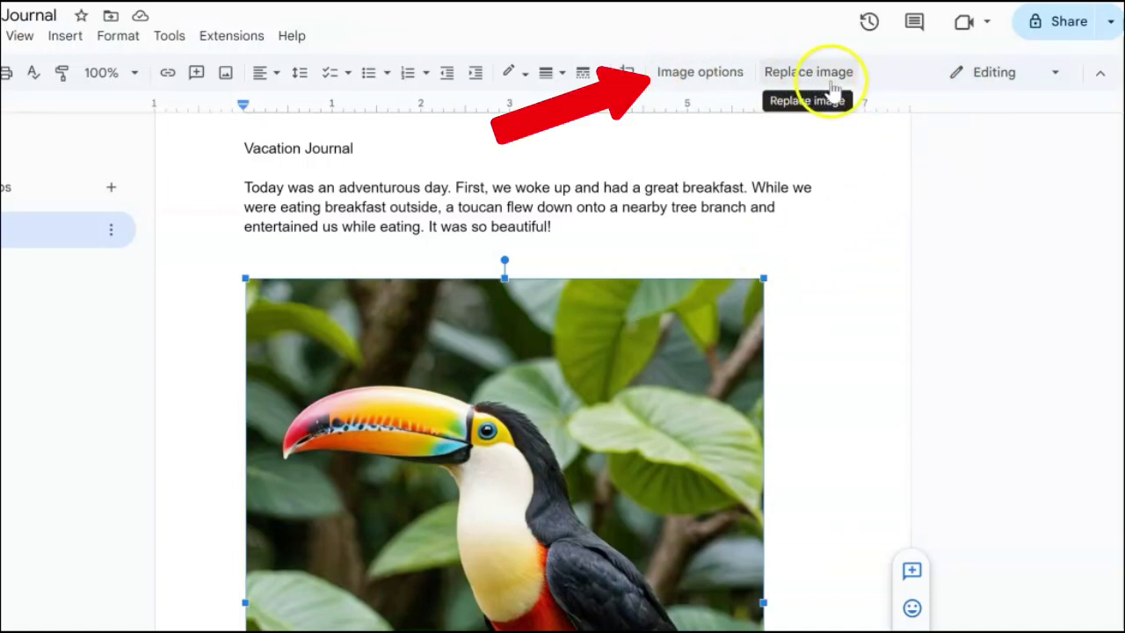
# Open the toucan image's size options and reduce its width to 2.23 in with the aspect ratio locked.
pyautogui.click(685, 70)
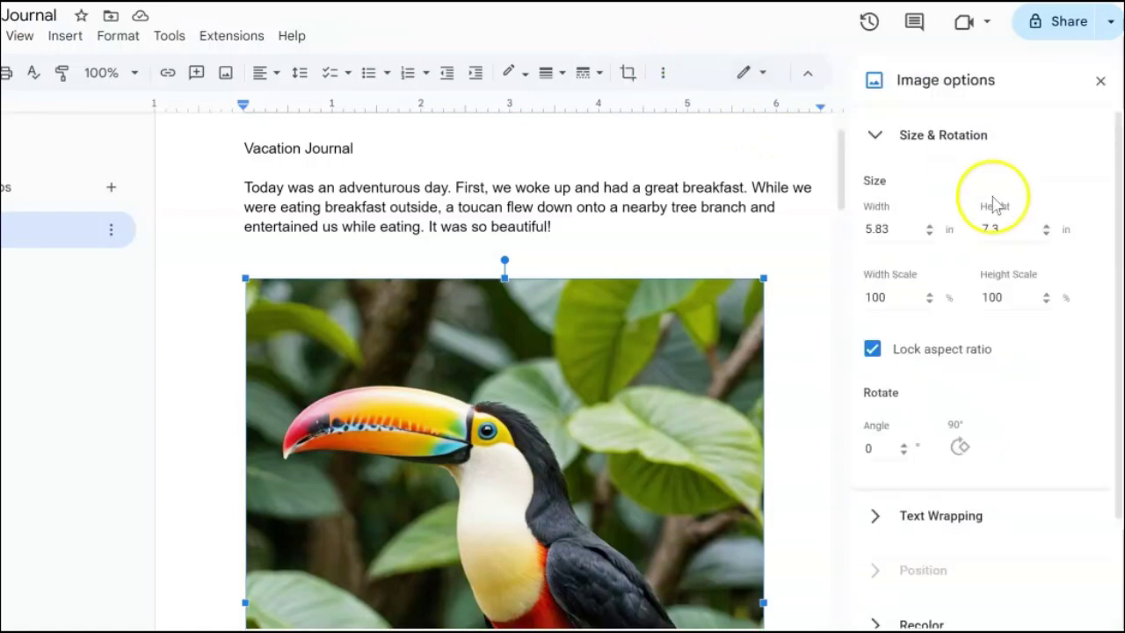
pyautogui.moveTo(930, 233); pyautogui.dragTo(930, 232)
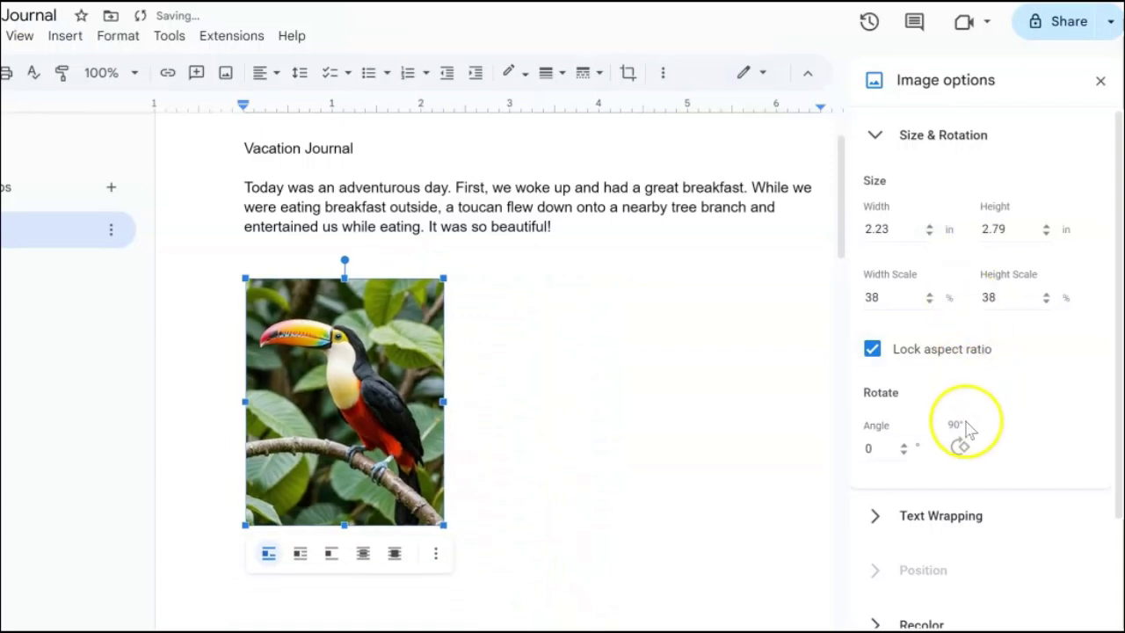
# Rotate the toucan image through a full turn in 90° increments, back to 0°.
pyautogui.click(960, 445)
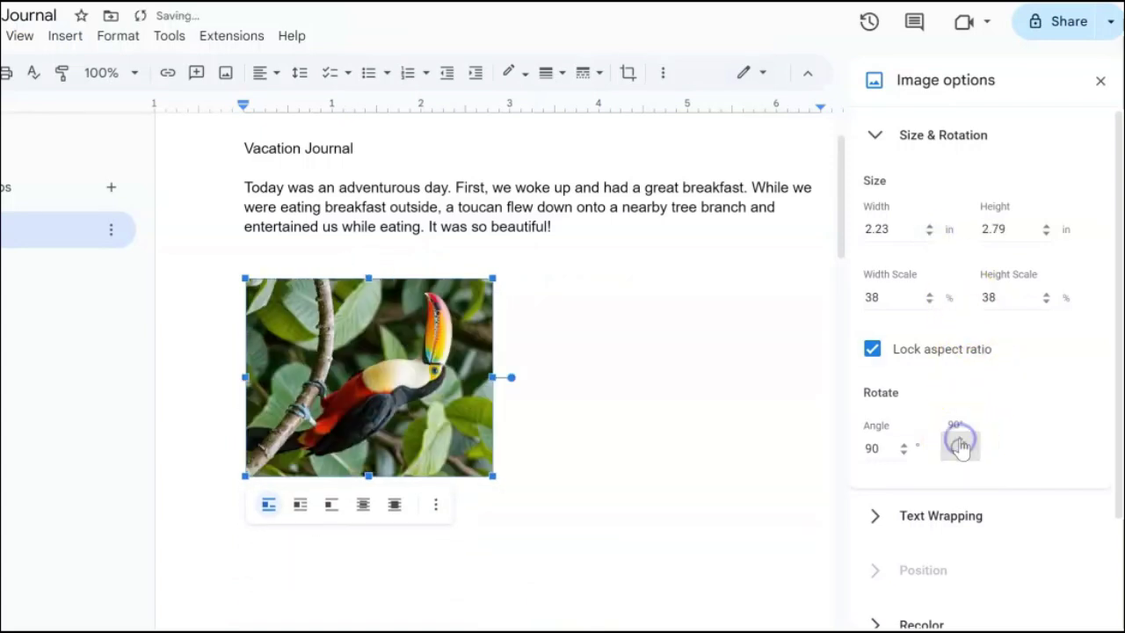
pyautogui.click(960, 445)
pyautogui.click(960, 446)
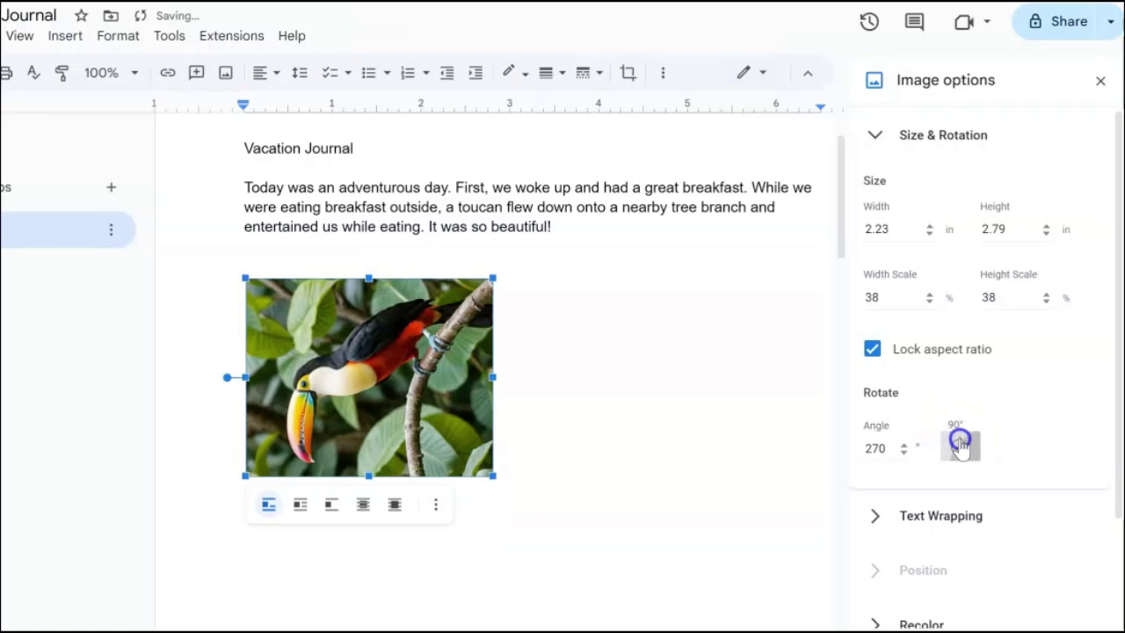
pyautogui.click(960, 446)
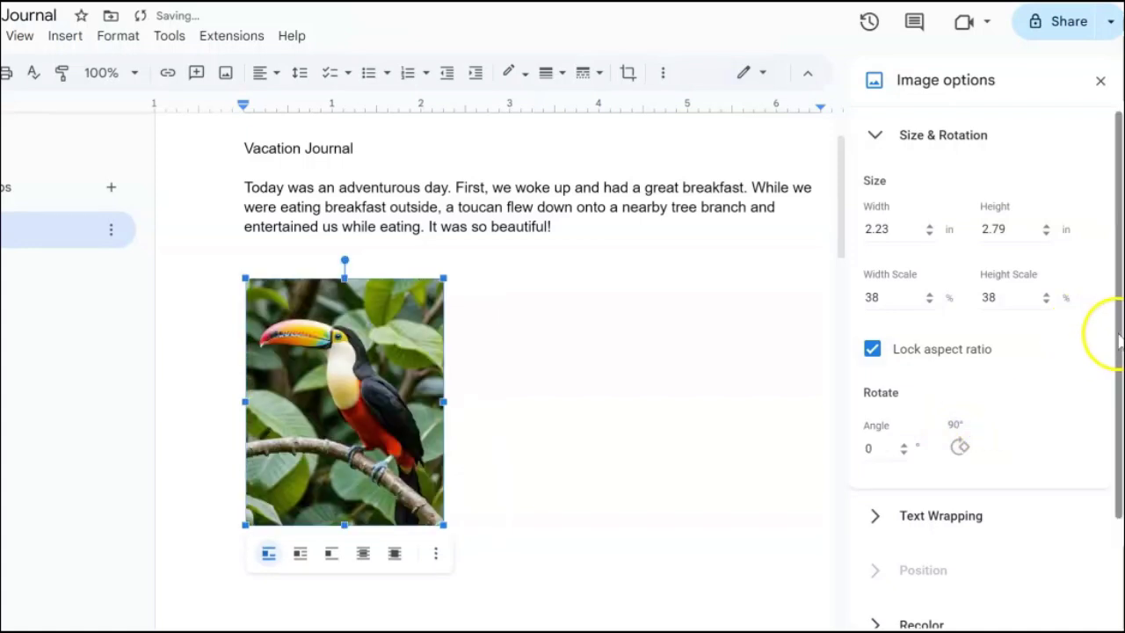
# Set the toucan image's opacity to 100%, brightness to 4% and contrast to 28%.
pyautogui.moveTo(1121, 342); pyautogui.dragTo(1110, 517)
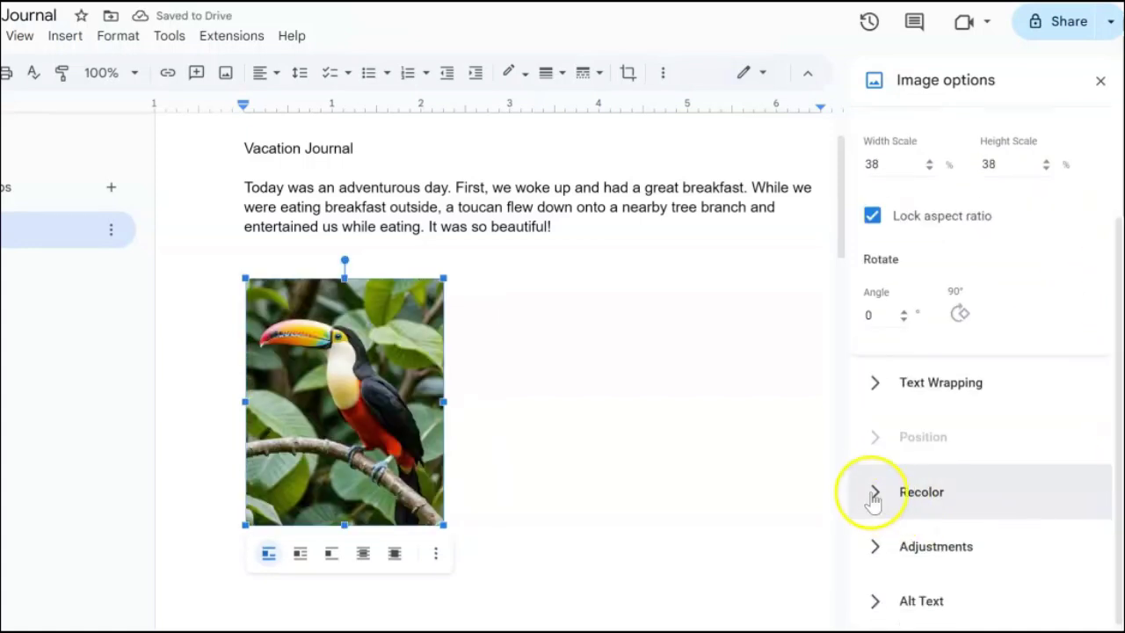
pyautogui.click(874, 493)
pyautogui.click(872, 494)
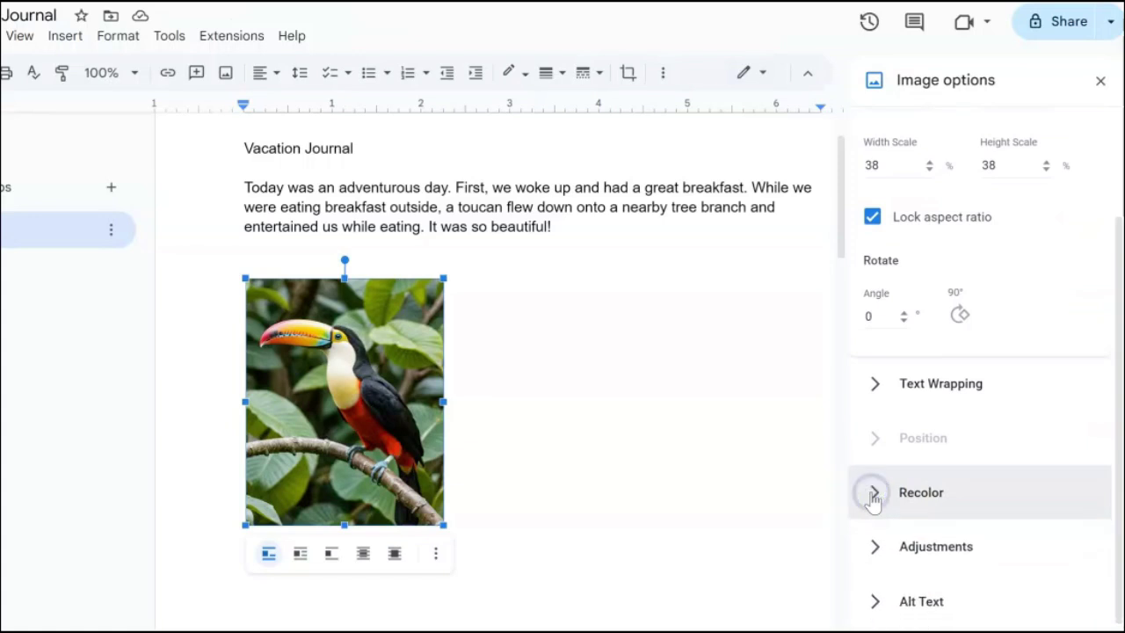
pyautogui.click(874, 546)
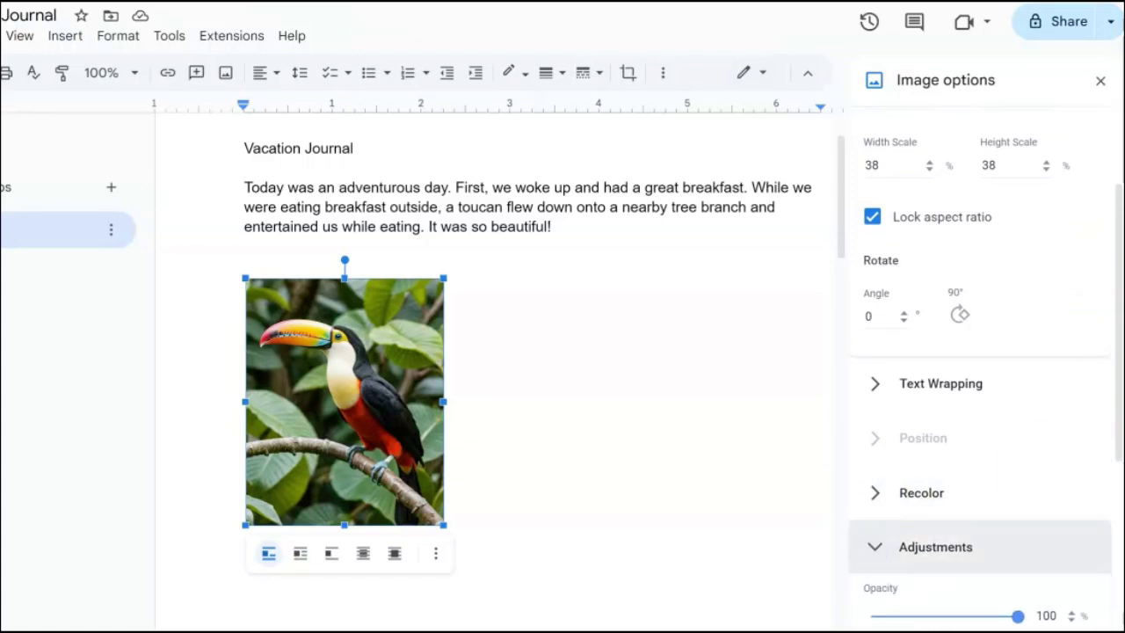
pyautogui.moveTo(1118, 392); pyautogui.dragTo(1113, 510)
pyautogui.click(1018, 388)
pyautogui.moveTo(1017, 388)
pyautogui.mouseDown()
pyautogui.moveTo(916, 392)
pyautogui.moveTo(1023, 395)
pyautogui.mouseUp()
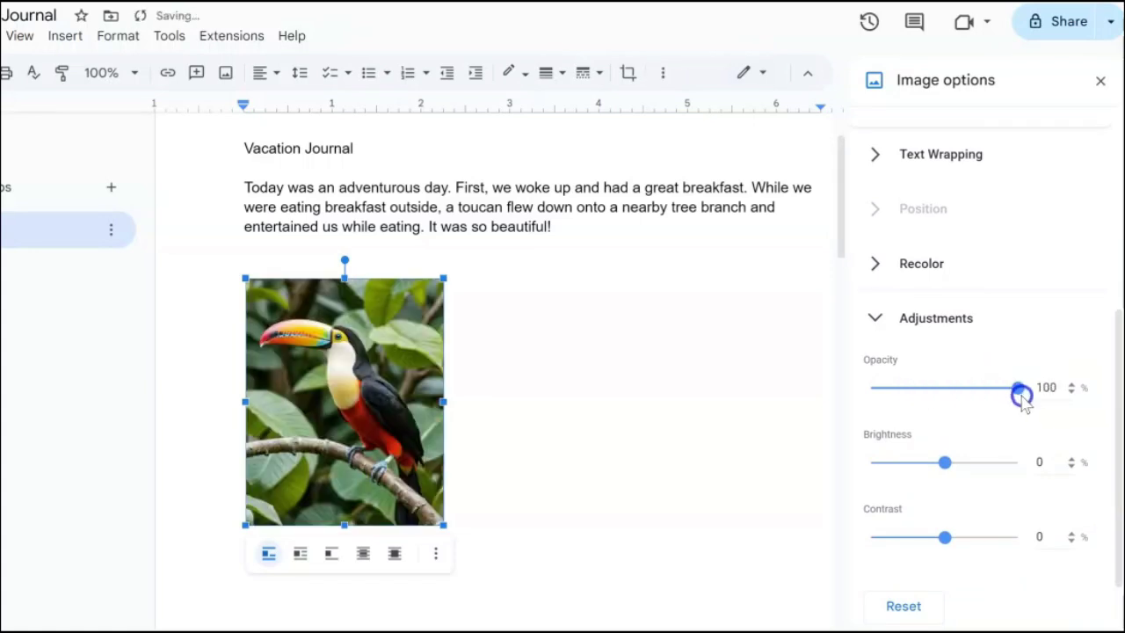
pyautogui.moveTo(944, 465)
pyautogui.mouseDown()
pyautogui.moveTo(982, 470)
pyautogui.moveTo(947, 468)
pyautogui.mouseUp()
pyautogui.click(944, 537)
pyautogui.moveTo(947, 544)
pyautogui.mouseDown()
pyautogui.moveTo(983, 547)
pyautogui.moveTo(884, 545)
pyautogui.moveTo(986, 545)
pyautogui.moveTo(964, 538)
pyautogui.mouseUp()
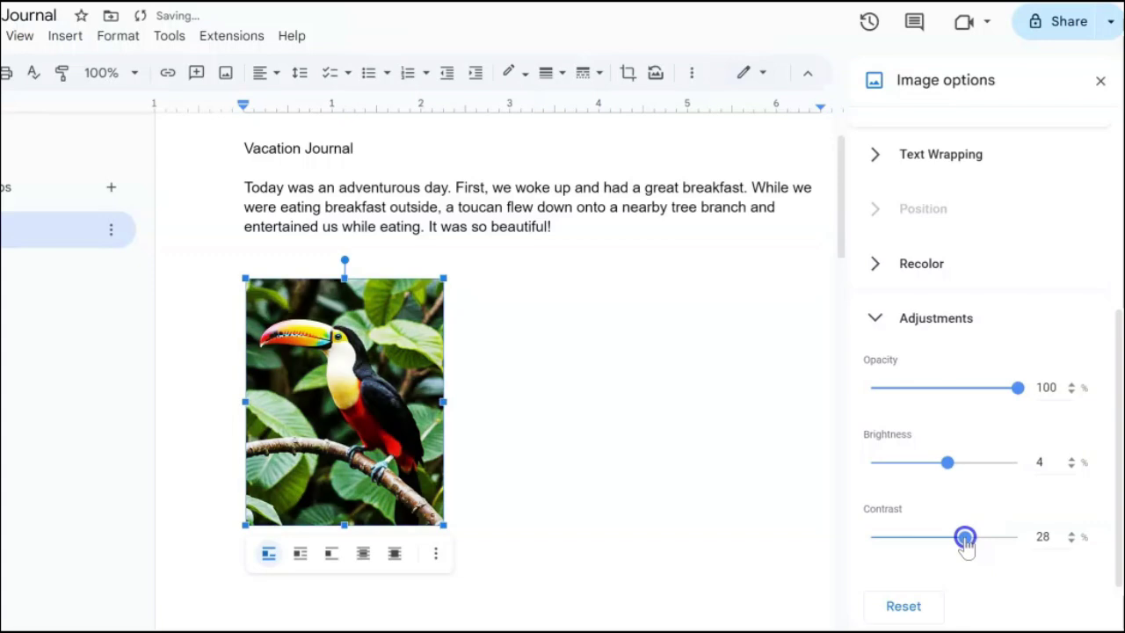
# Reset the toucan image's adjustments and close the image options.
pyautogui.moveTo(1118, 448); pyautogui.dragTo(1113, 502)
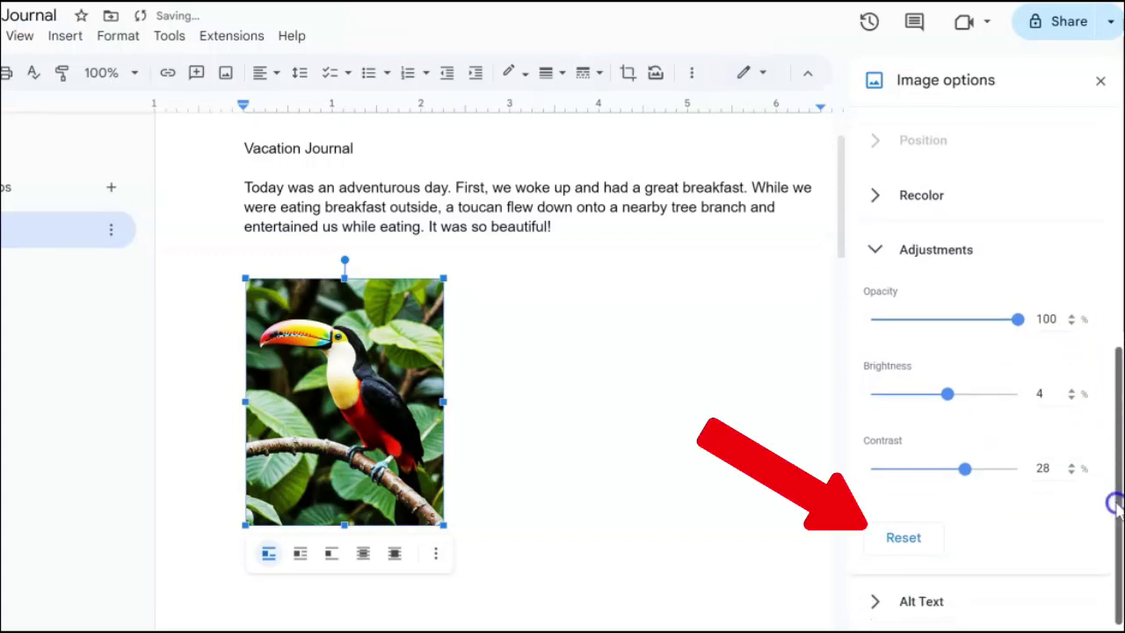
pyautogui.click(926, 540)
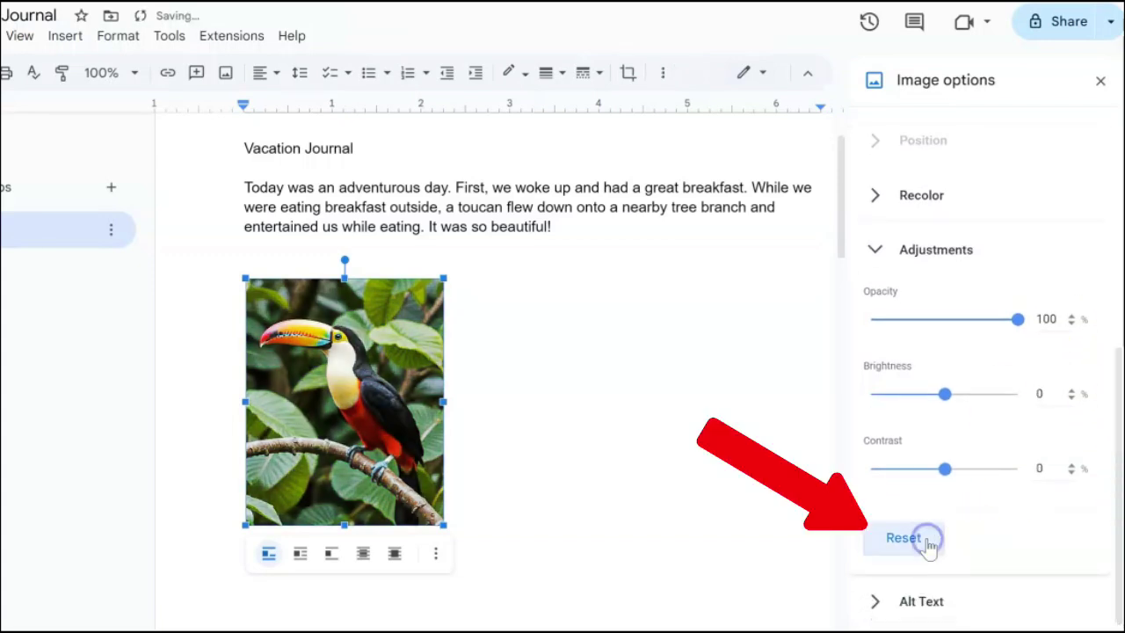
pyautogui.moveTo(1120, 379); pyautogui.dragTo(1081, 100)
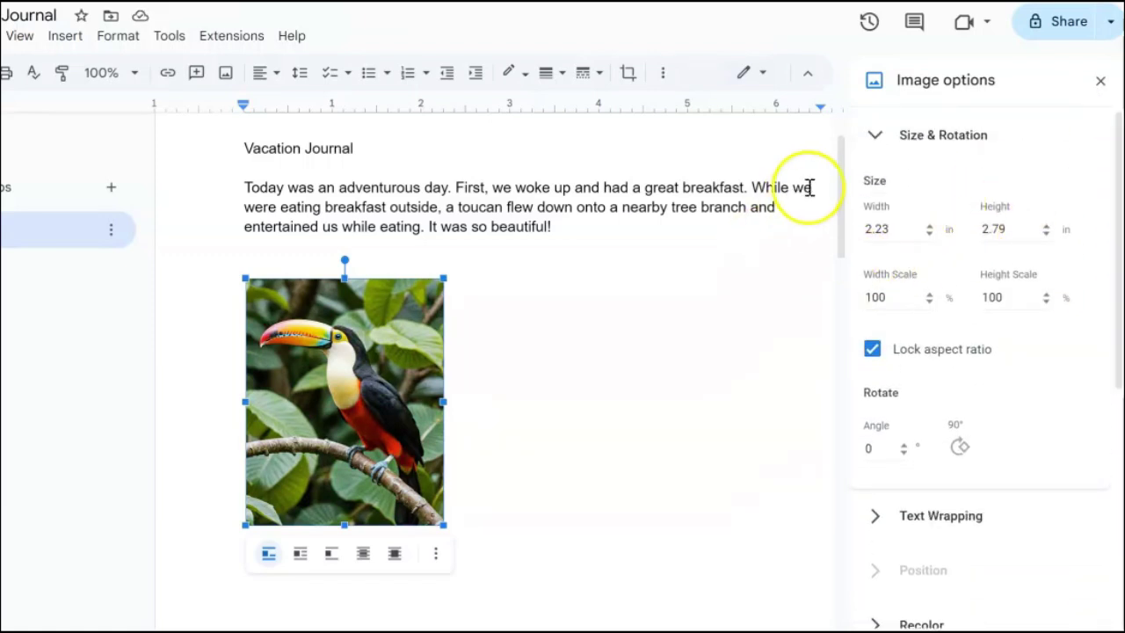
pyautogui.click(1100, 82)
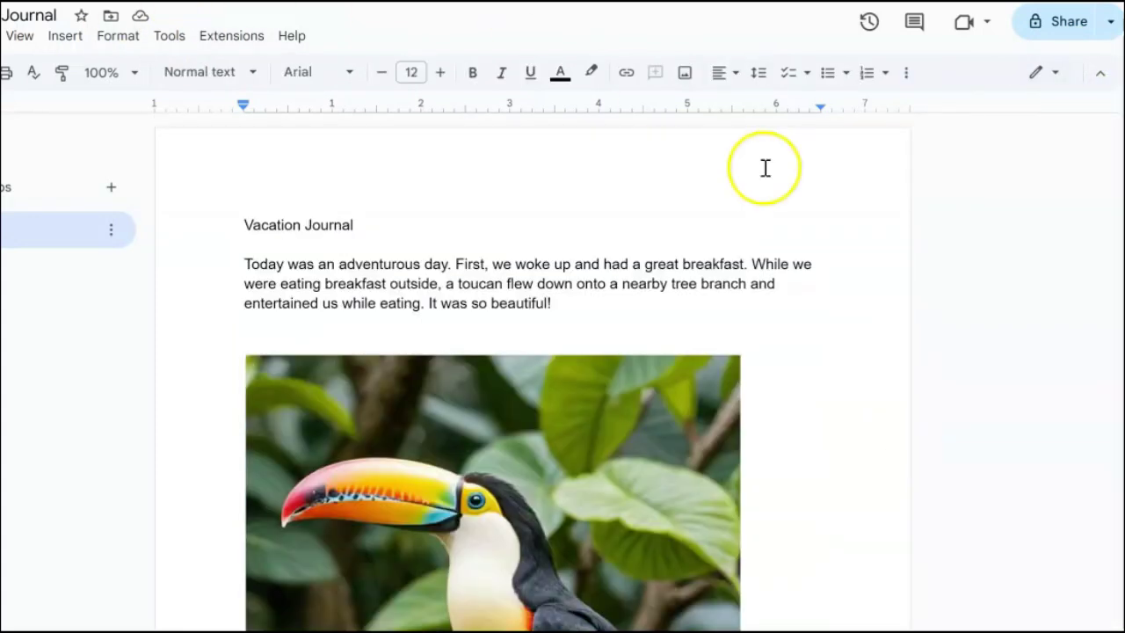
# Shrink the toucan image proportionally to about 1.9 in wide and delete the blank line above it.
pyautogui.click(706, 387)
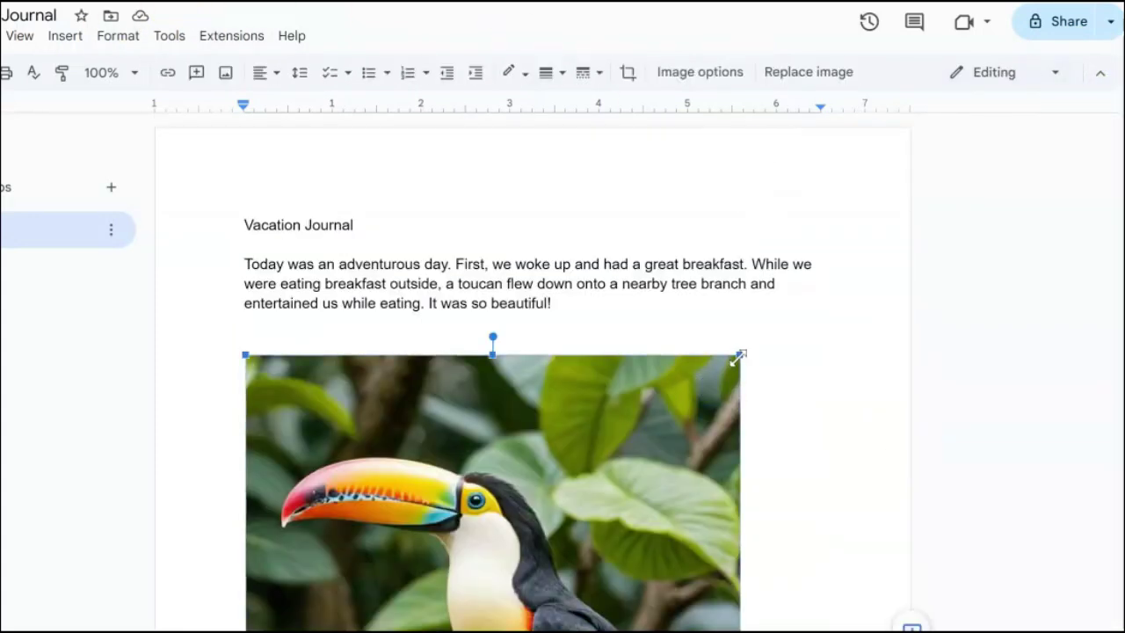
pyautogui.moveTo(736, 358); pyautogui.dragTo(548, 591)
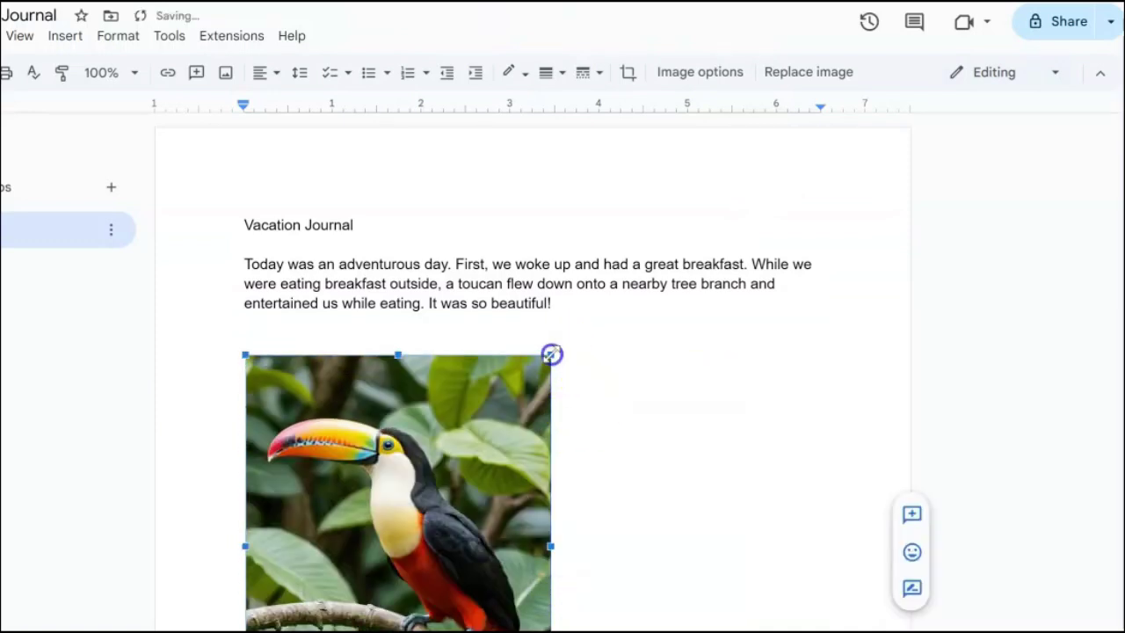
pyautogui.moveTo(552, 354); pyautogui.dragTo(429, 519)
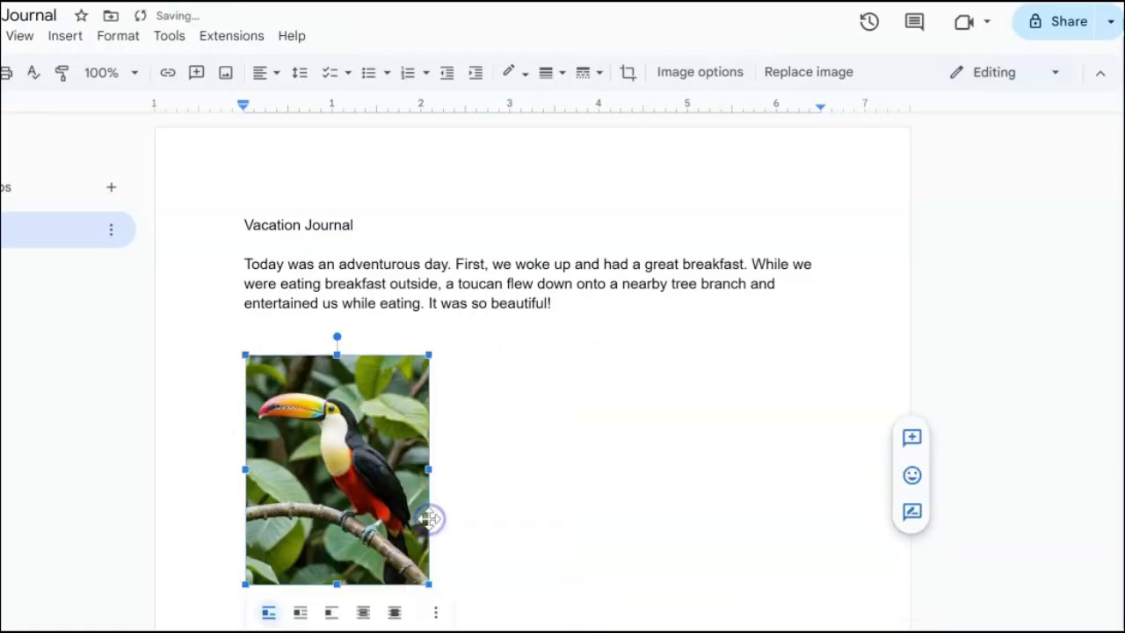
pyautogui.moveTo(427, 356); pyautogui.dragTo(414, 375)
pyautogui.click(265, 332)
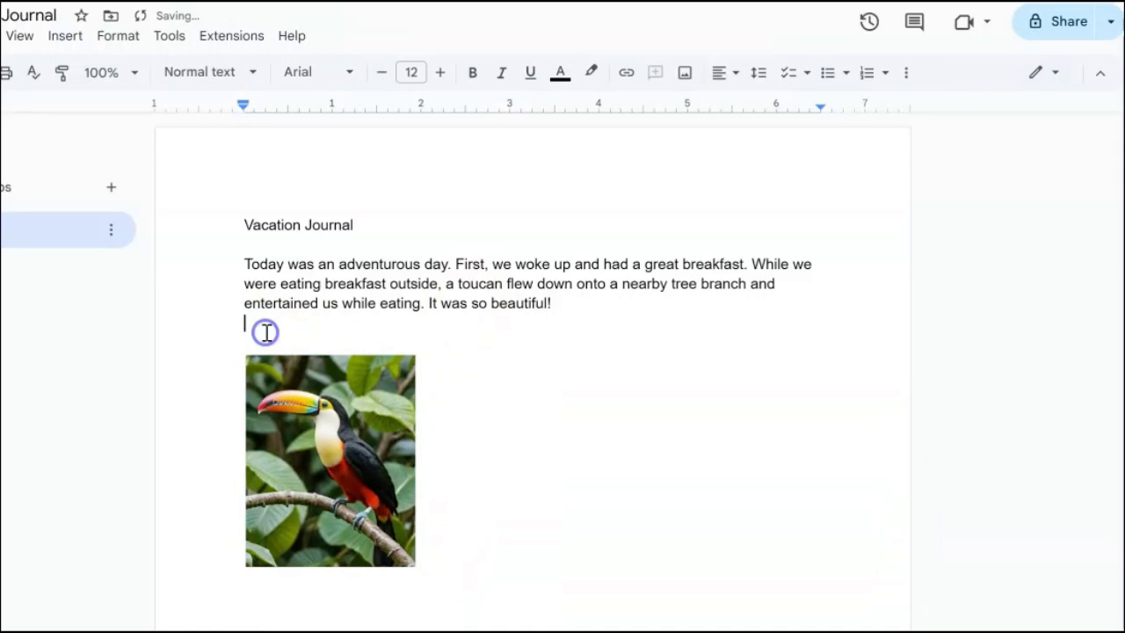
pyautogui.press('BackSpace')
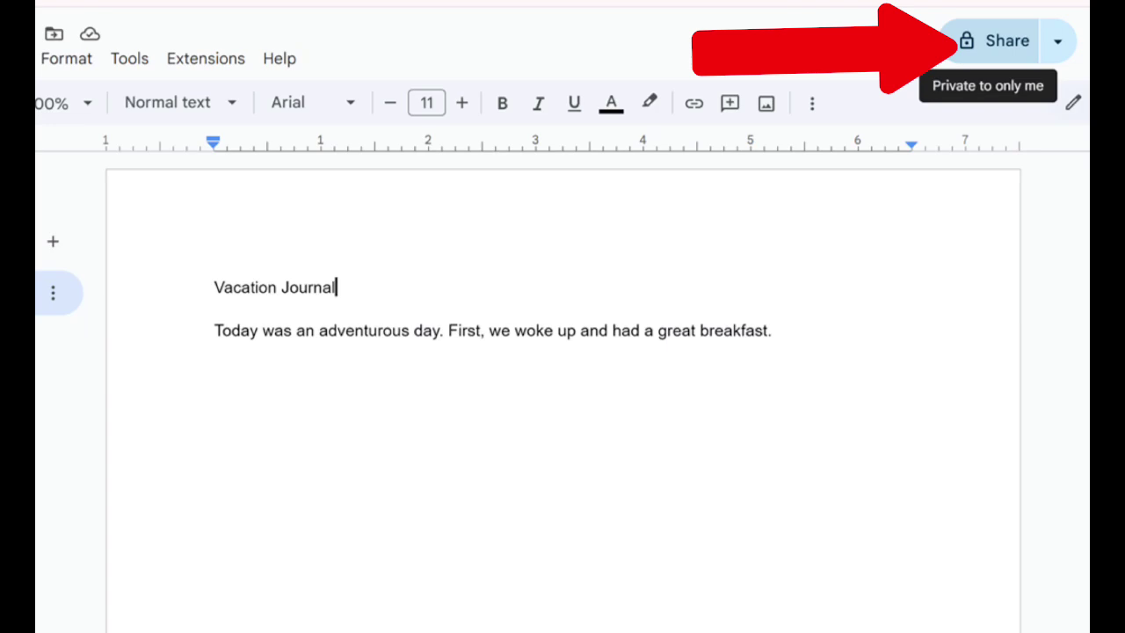
# Open the document's sharing settings and change general access to Anyone with the link.
pyautogui.click(997, 41)
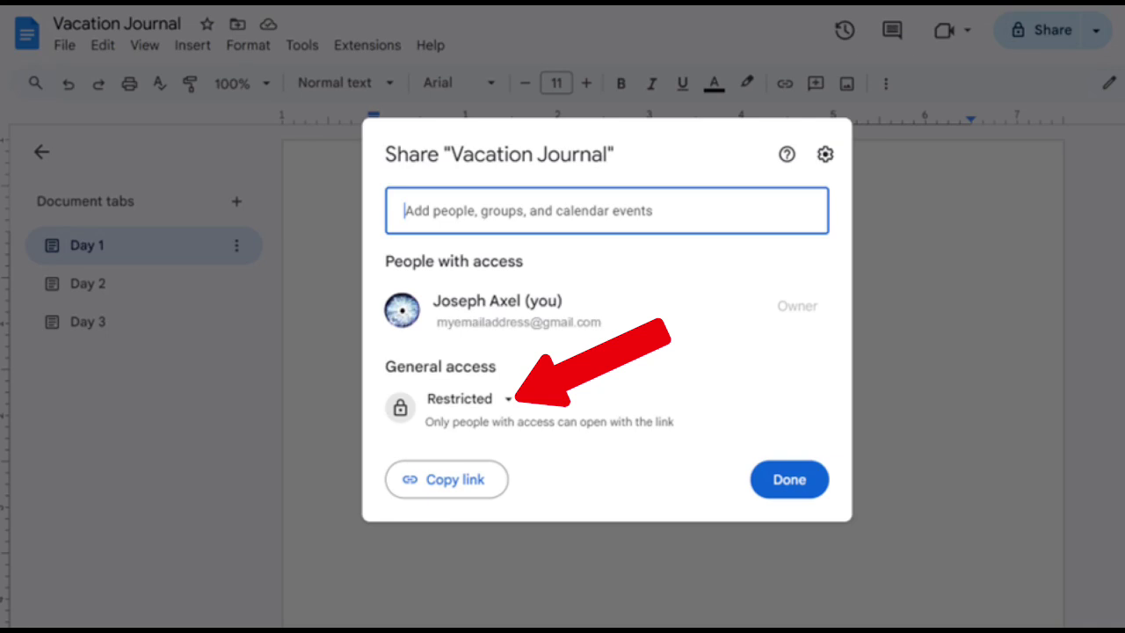
pyautogui.click(460, 398)
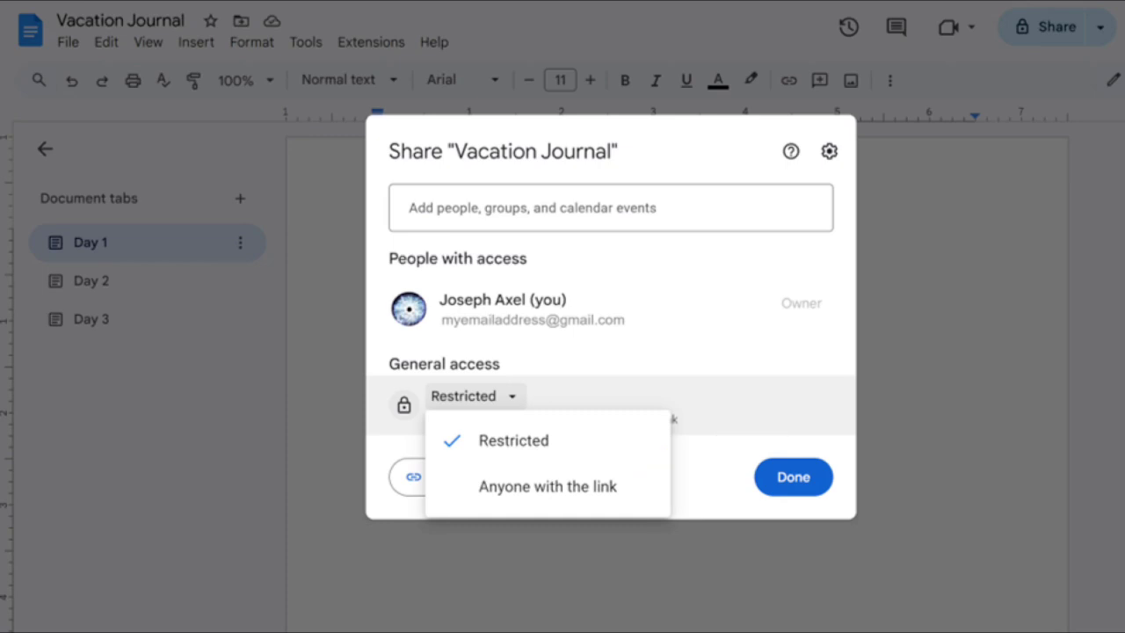
pyautogui.click(547, 486)
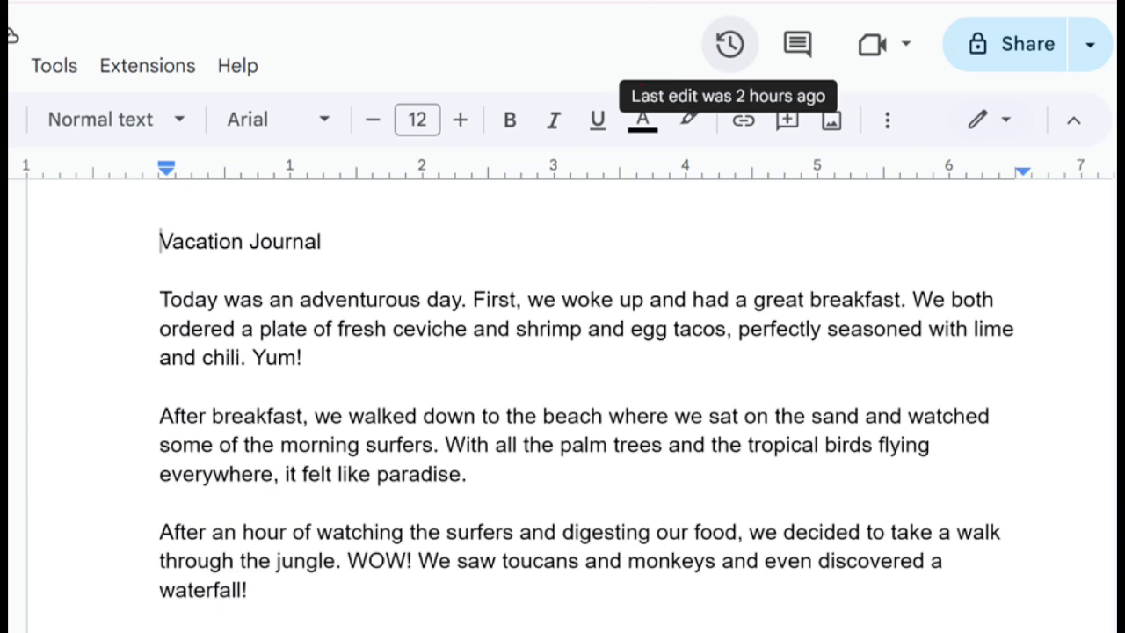
# Open the Vacation Journal document's version history to review its earlier edits.
pyautogui.click(730, 44)
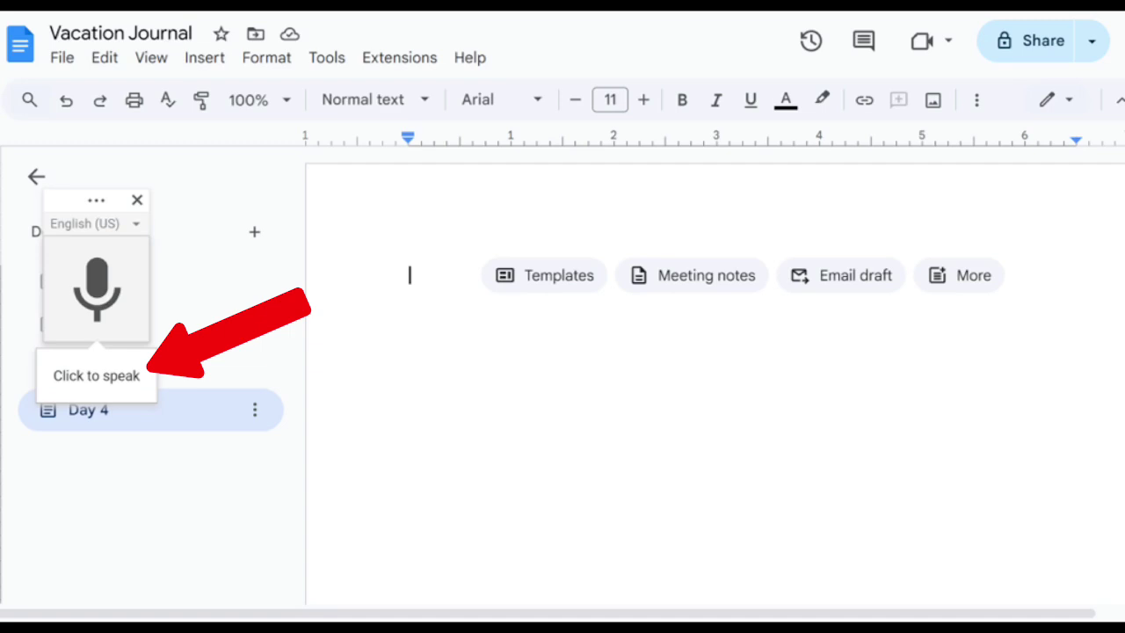
# Dictate "Today we went on a very long hike. We are all very exhausted." in the Day 4 tab and move the microphone box onto the page.
pyautogui.click(97, 289)
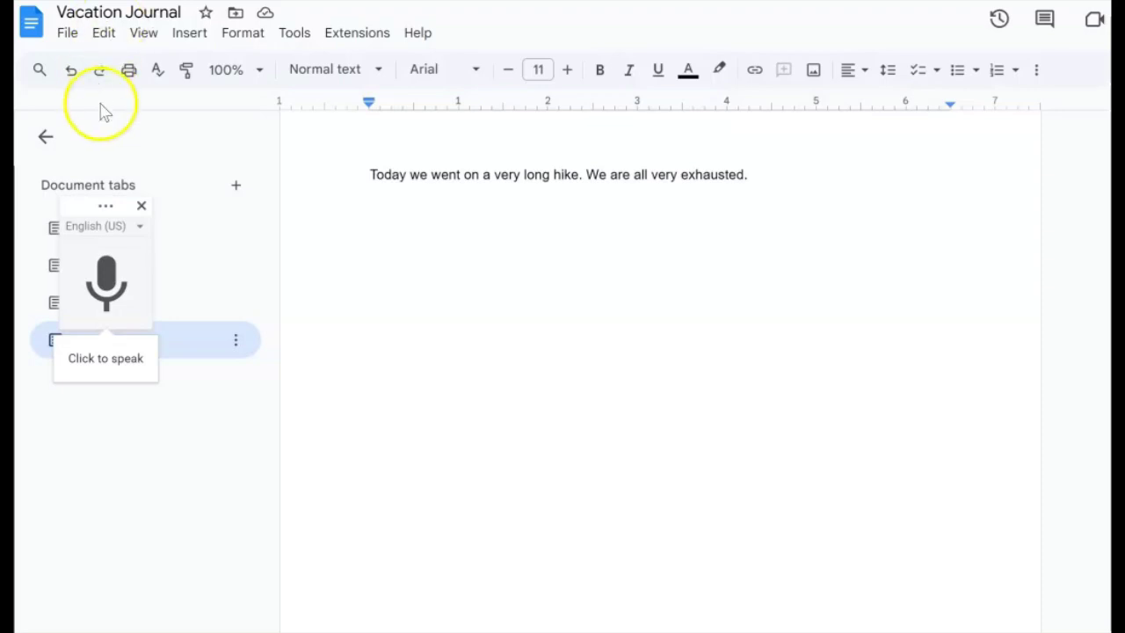
pyautogui.moveTo(74, 205); pyautogui.dragTo(874, 200)
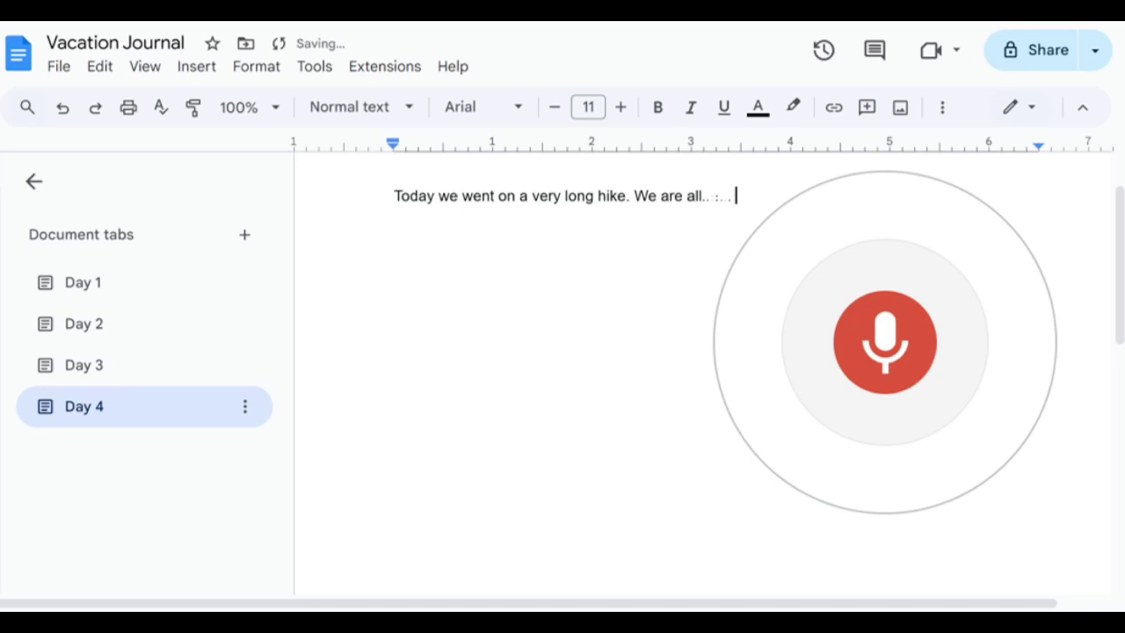
pyautogui.click(905, 259)
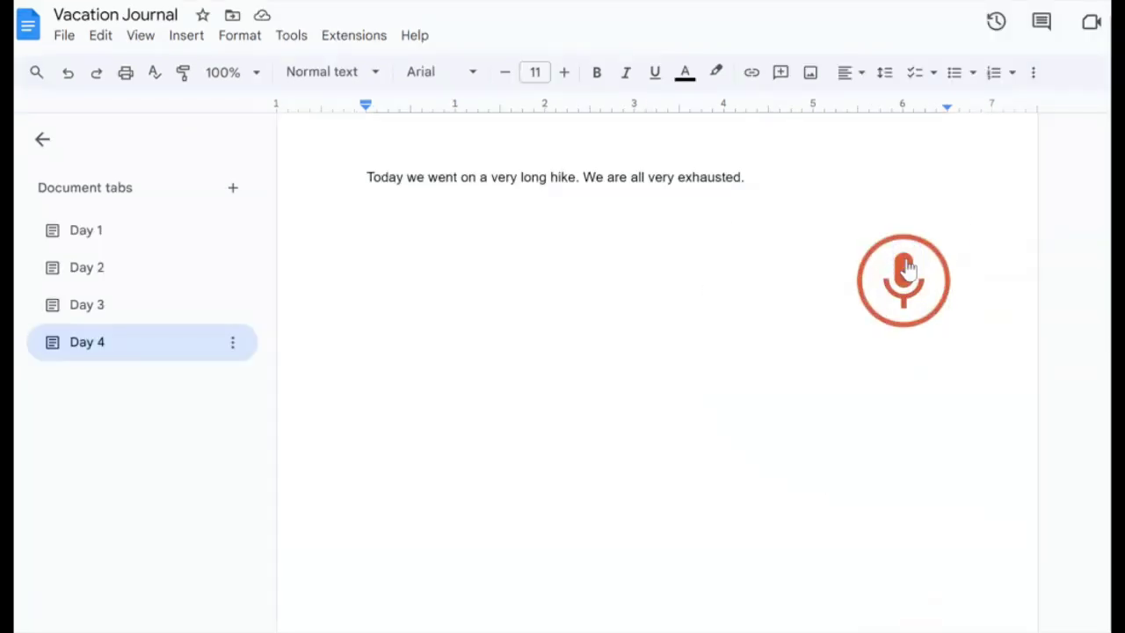
pyautogui.click(908, 266)
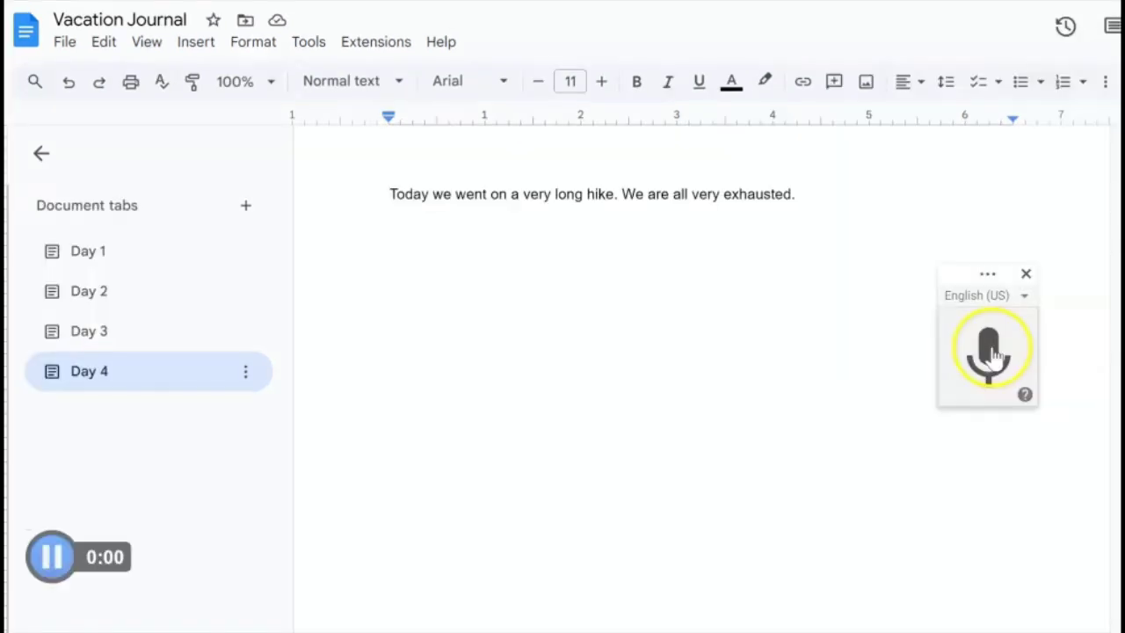
# Dictate "I think we hiked for 3 hours today. While we were hiking, we ate apples, oranges, and mixed nuts." and accept the "While" correction.
pyautogui.click(990, 352)
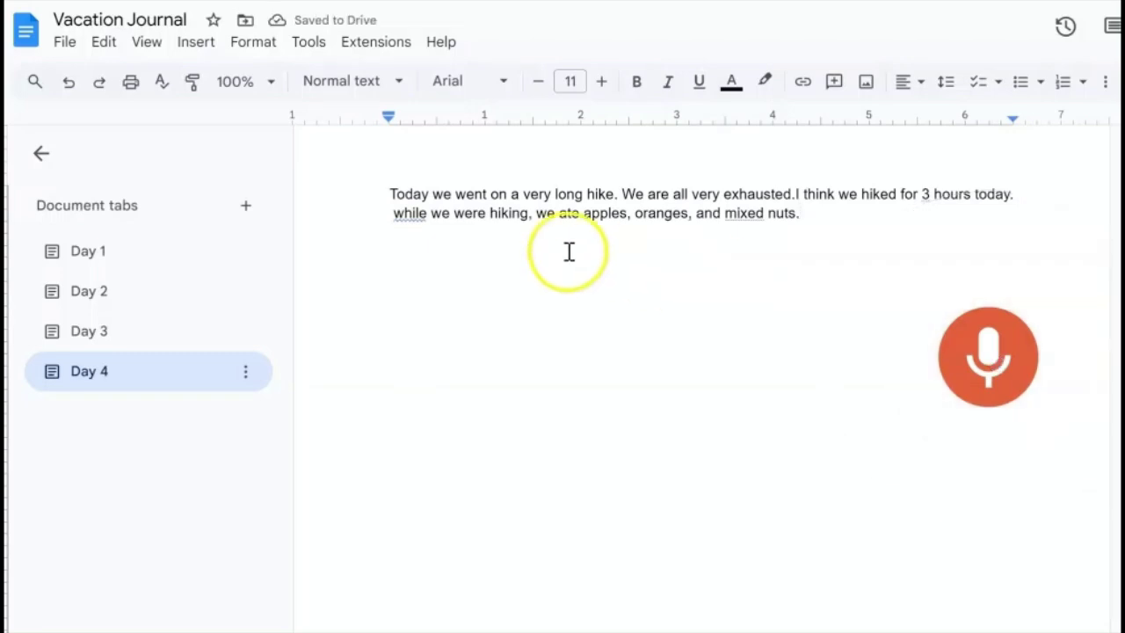
pyautogui.click(421, 216)
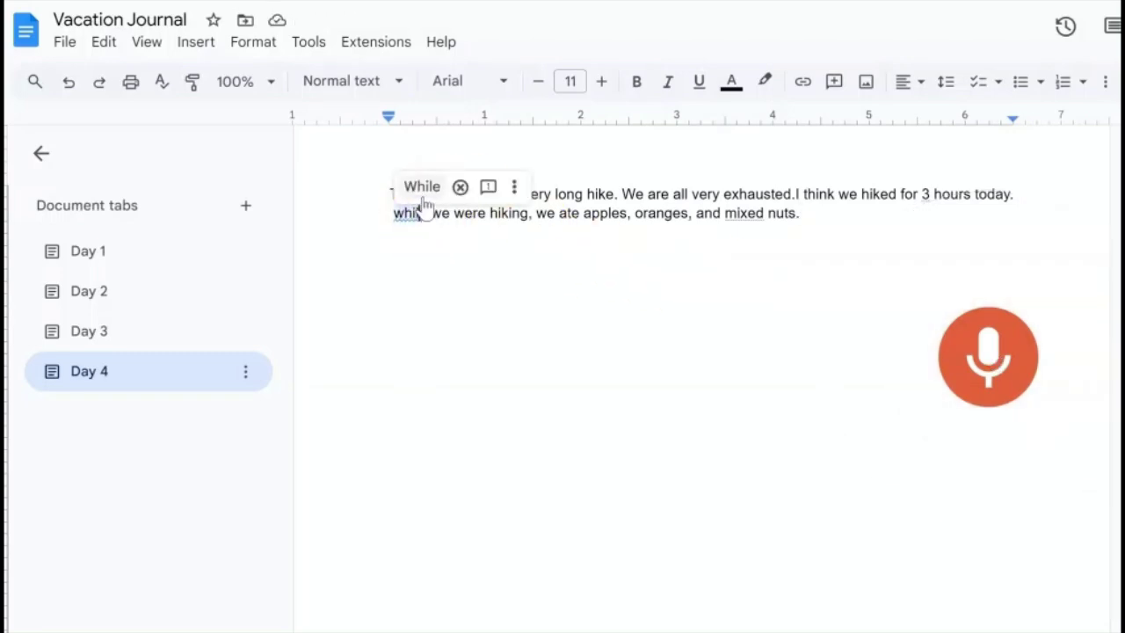
pyautogui.click(422, 186)
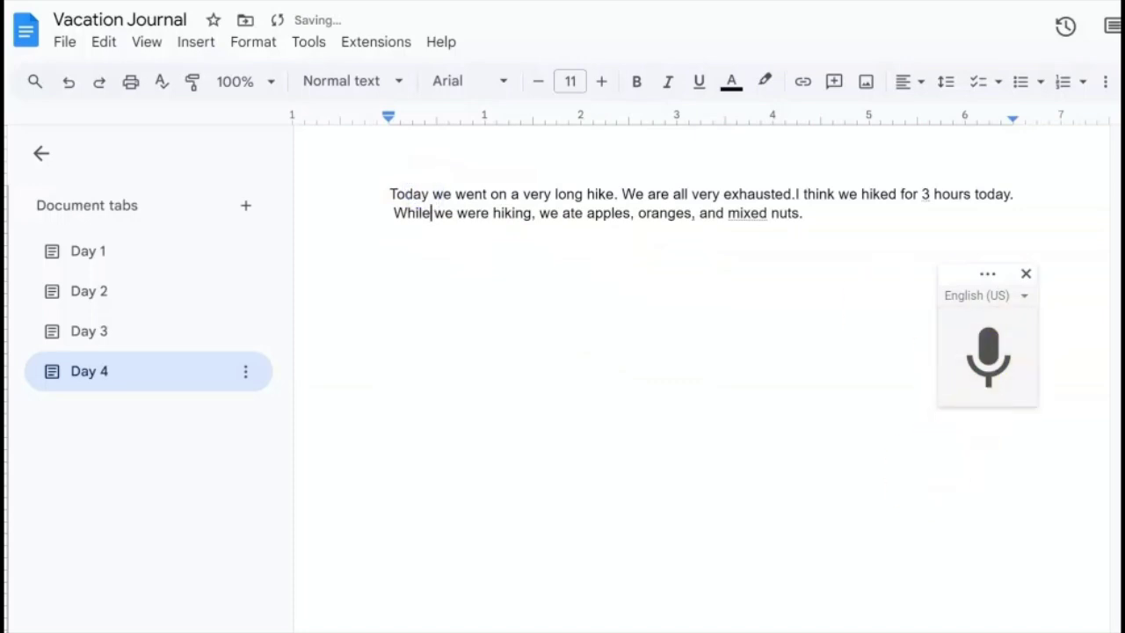